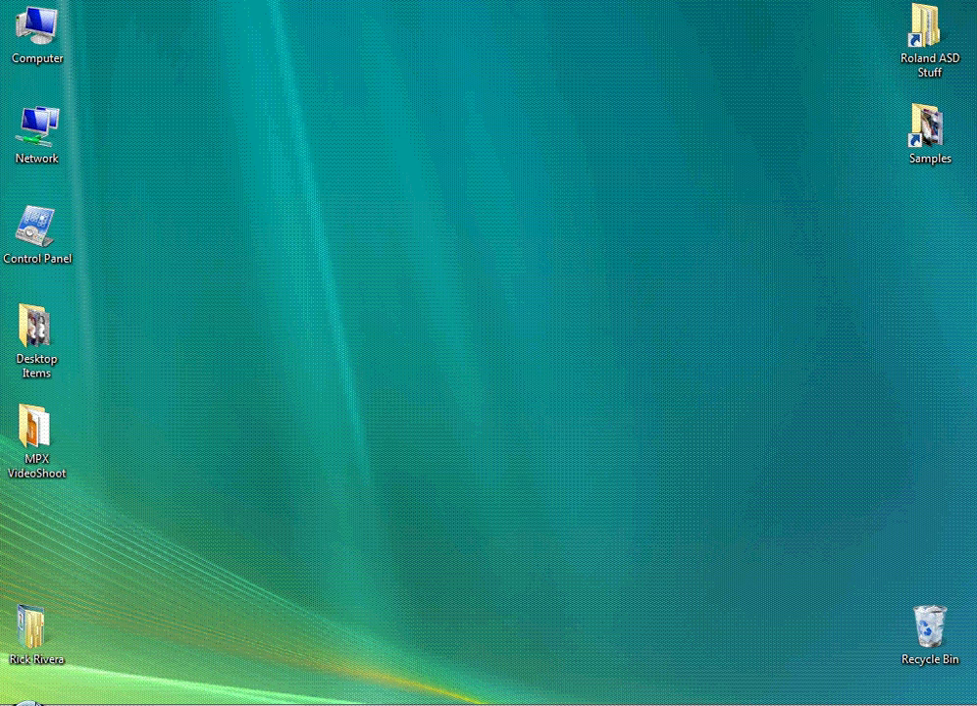
# Launch METAZAStudio from the Start menu.
pyautogui.click(25, 700)
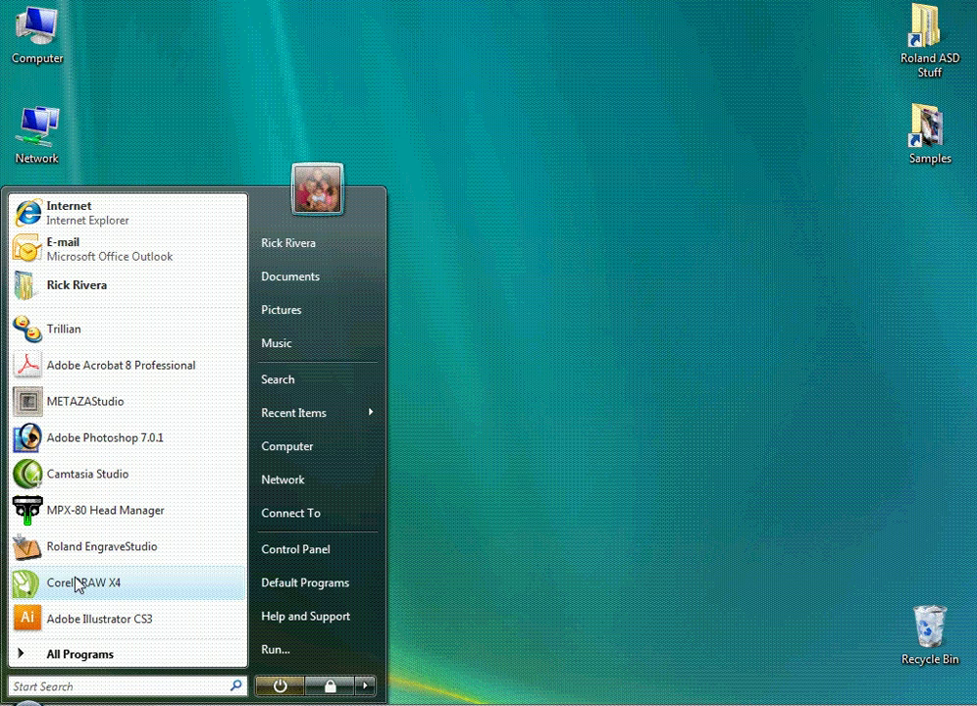
pyautogui.click(66, 413)
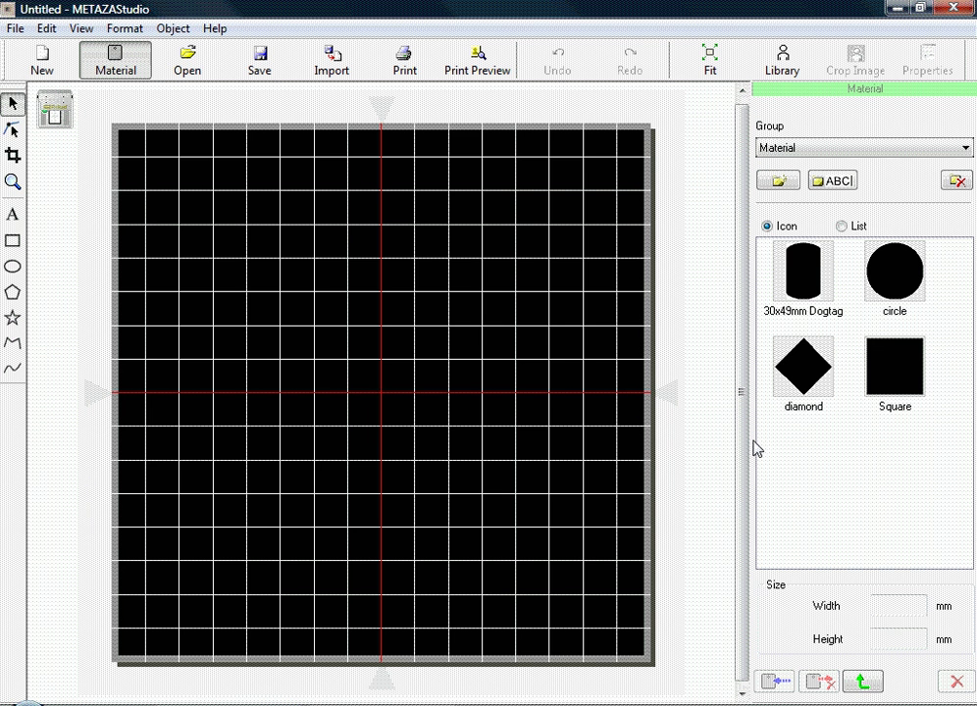
# Resize the Square material to 50.00 mm wide by 80.00 mm tall with Keep Aspect off.
pyautogui.doubleClick(895, 368)
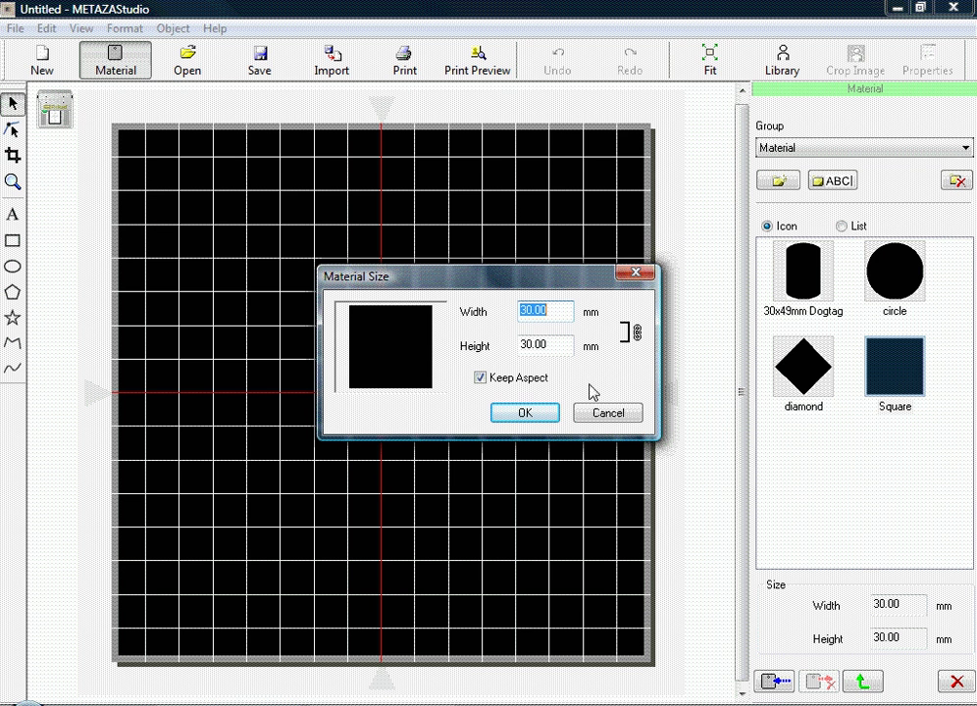
pyautogui.click(481, 379)
pyautogui.click(480, 378)
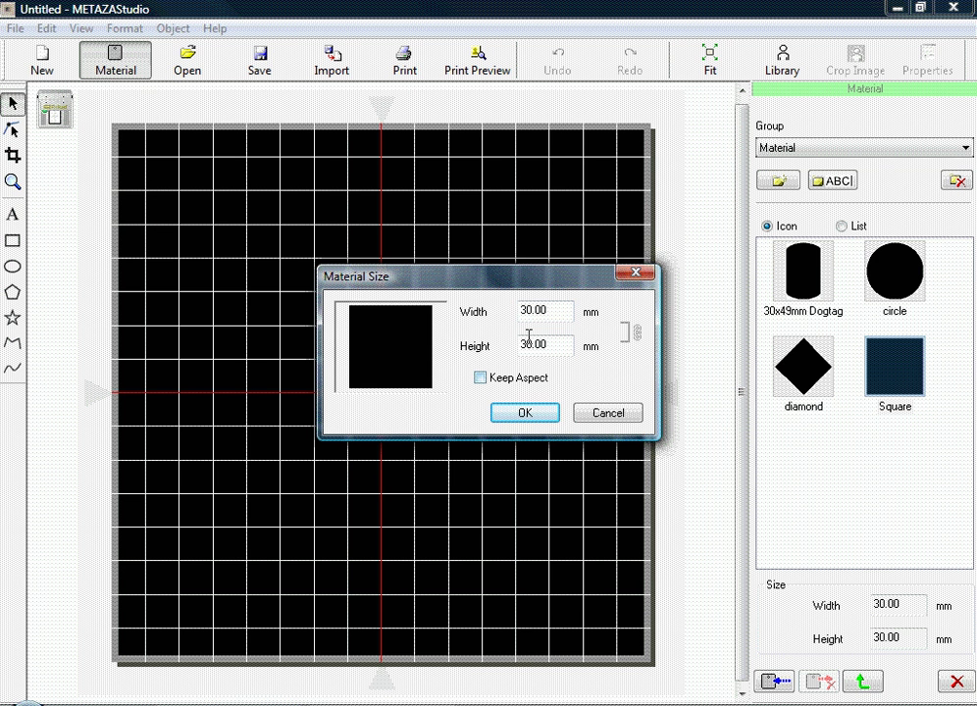
pyautogui.moveTo(556, 310); pyautogui.dragTo(508, 309)
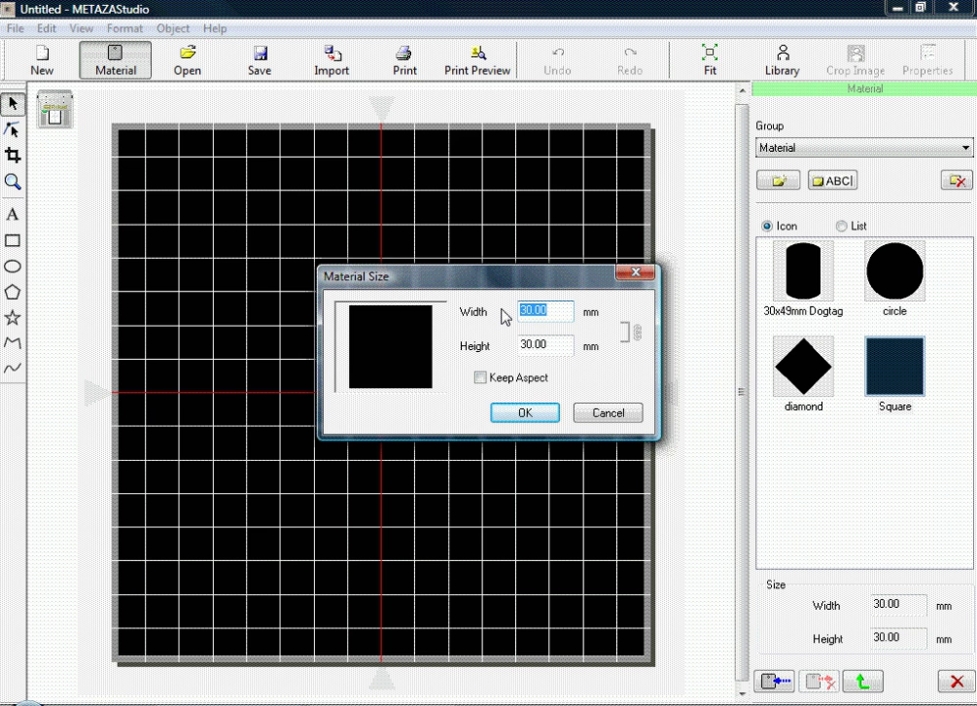
pyautogui.write('50.00')
pyautogui.press('Tab')
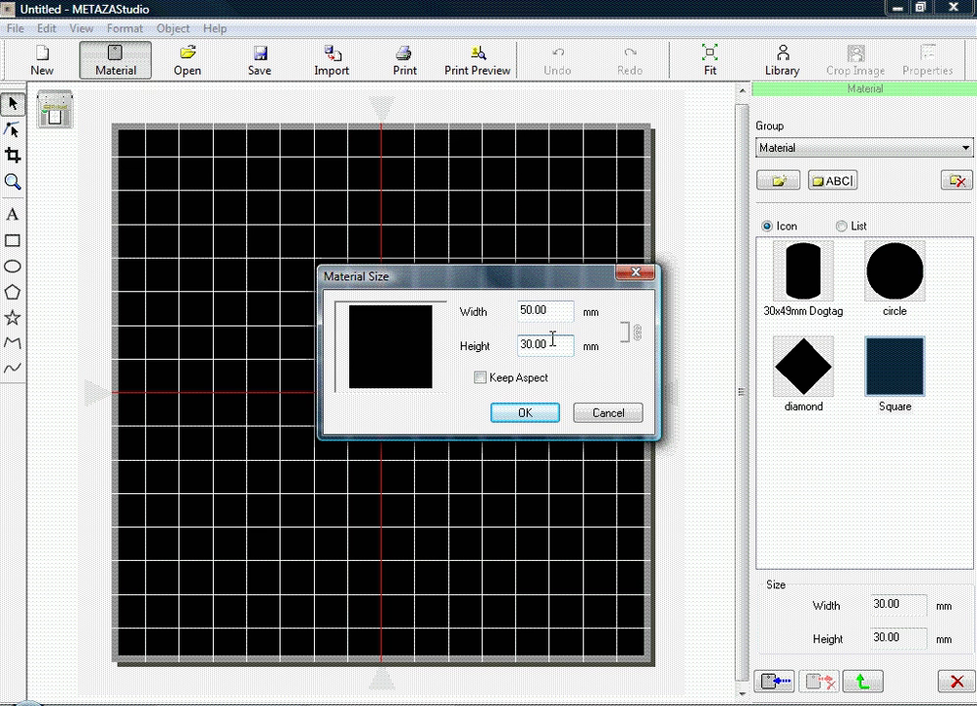
pyautogui.moveTo(553, 344); pyautogui.dragTo(490, 340)
pyautogui.write('80.00')
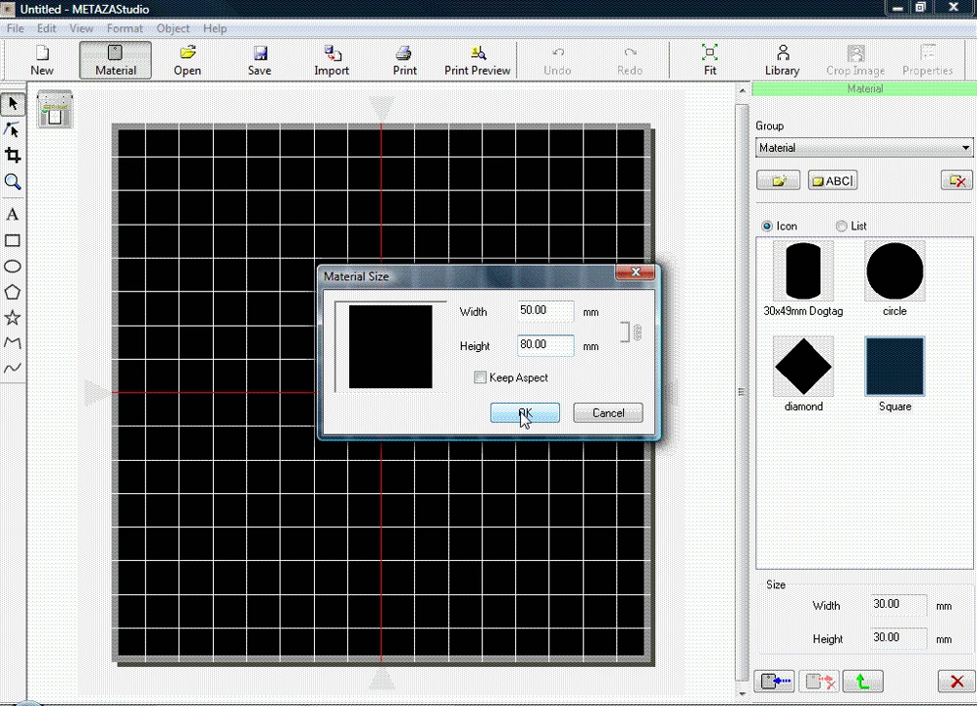
pyautogui.click(524, 415)
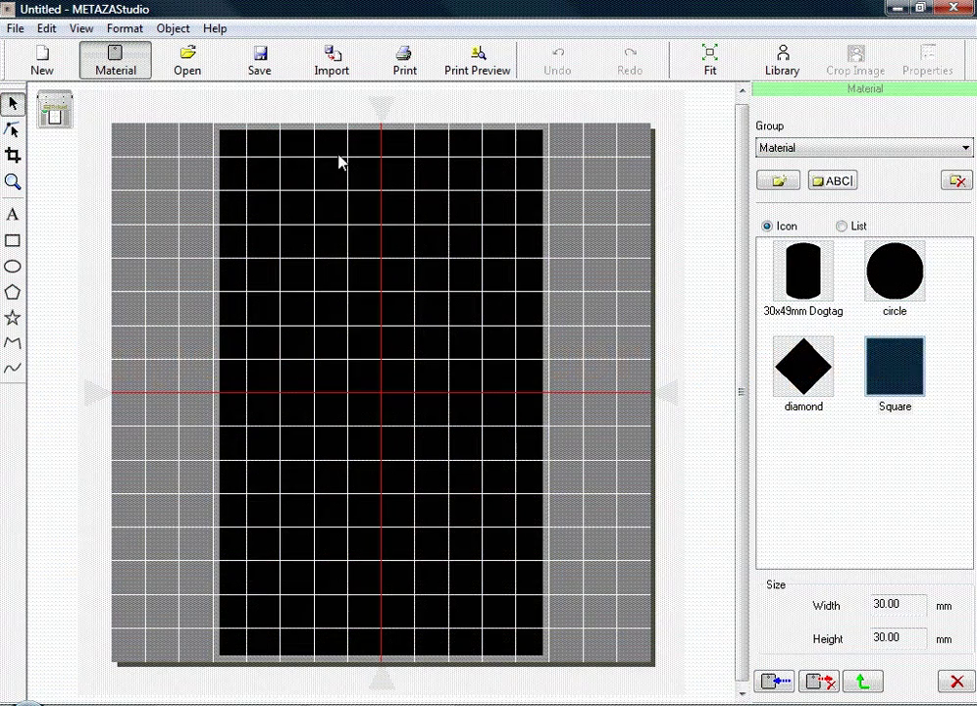
# Import the Flask Logo Adobe Illustrator file onto the canvas.
pyautogui.click(331, 62)
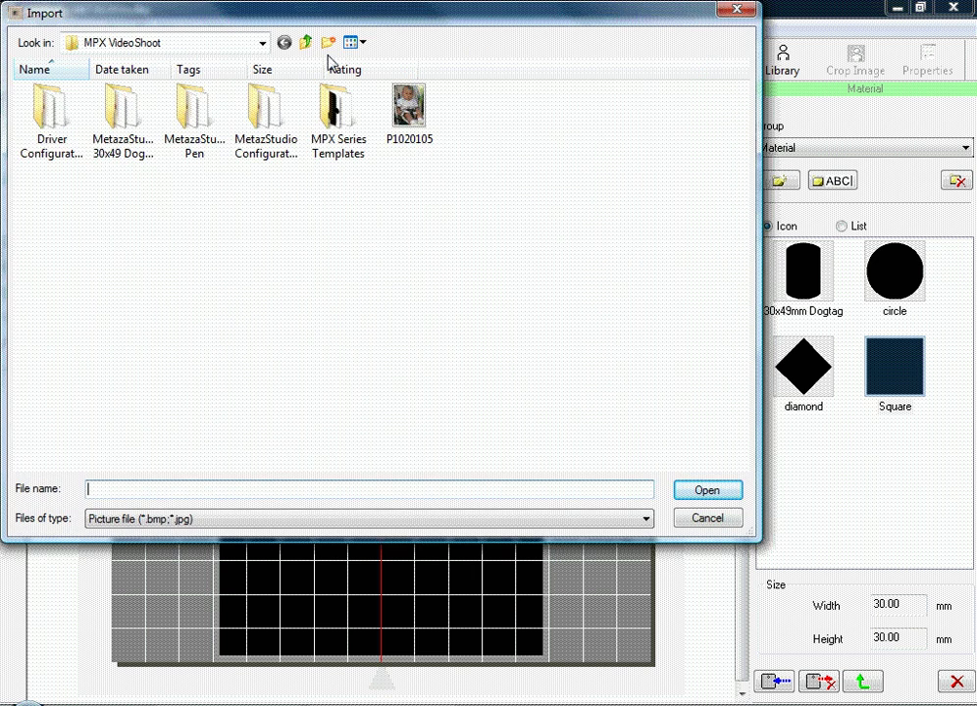
pyautogui.click(319, 518)
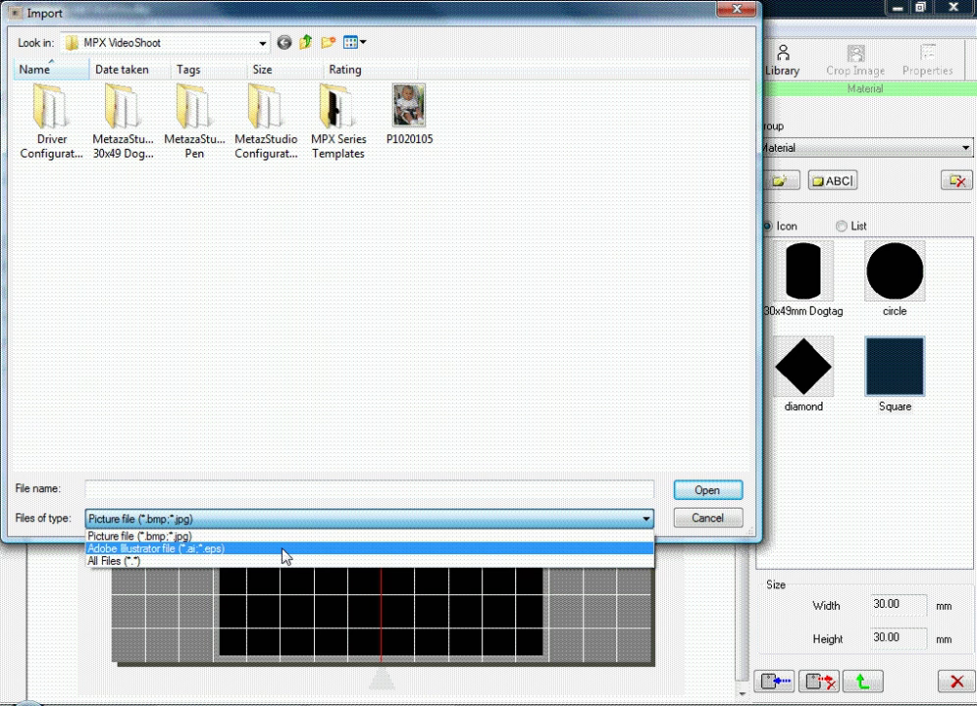
pyautogui.click(284, 549)
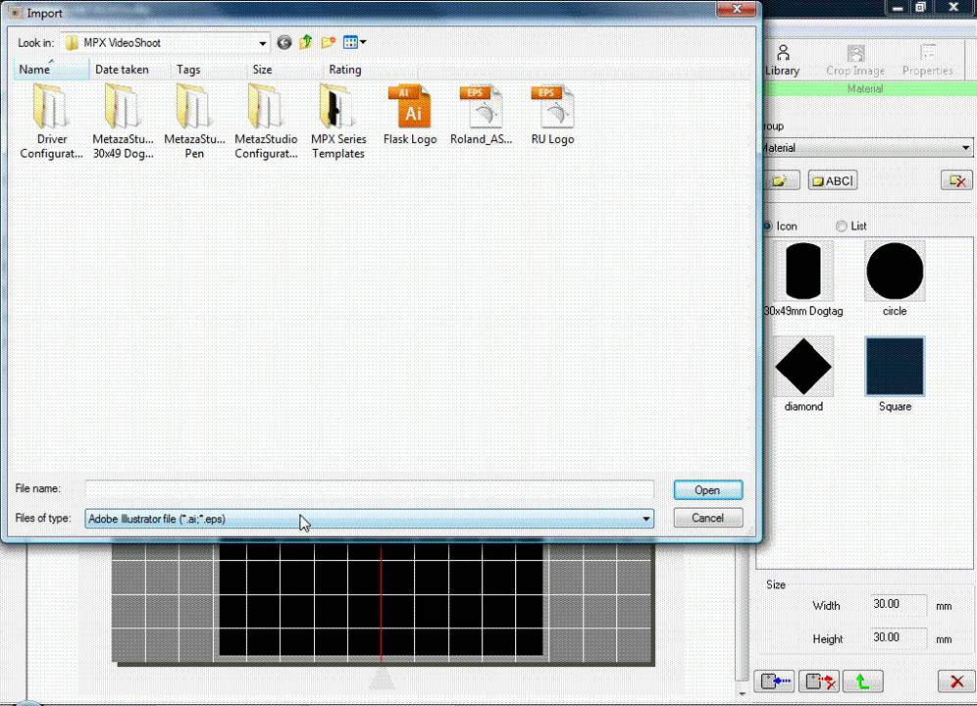
pyautogui.doubleClick(413, 130)
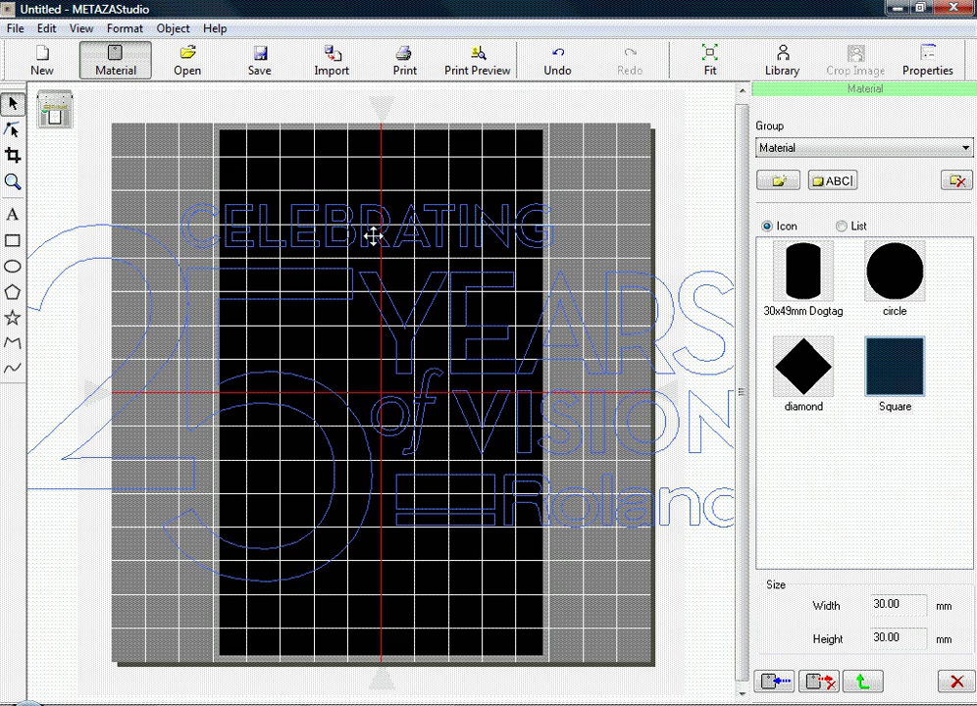
# Box-select the whole logo, integrate its polylines into one object, and fit it to the material.
pyautogui.scroll(-2, 372, 235)
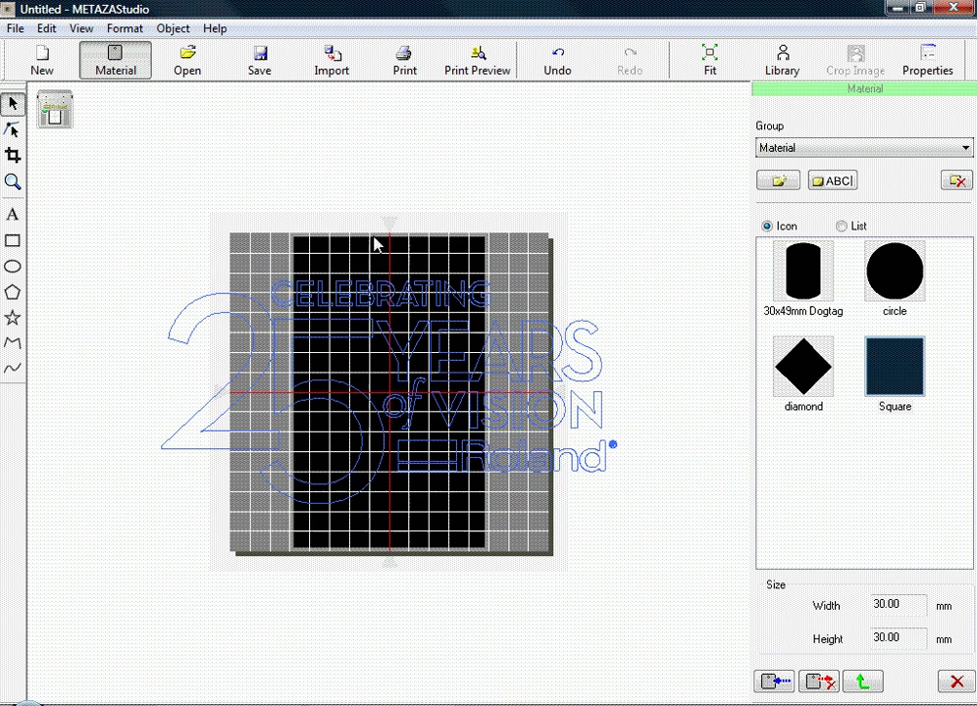
pyautogui.click(147, 265)
pyautogui.moveTo(132, 246); pyautogui.dragTo(730, 574)
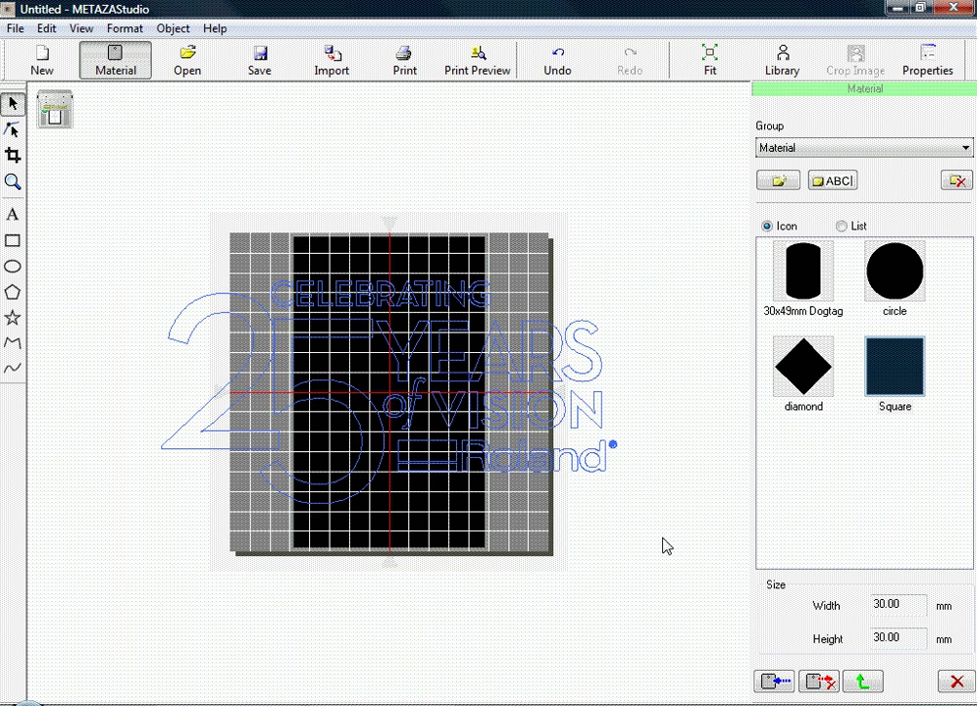
pyautogui.rightClick(425, 405)
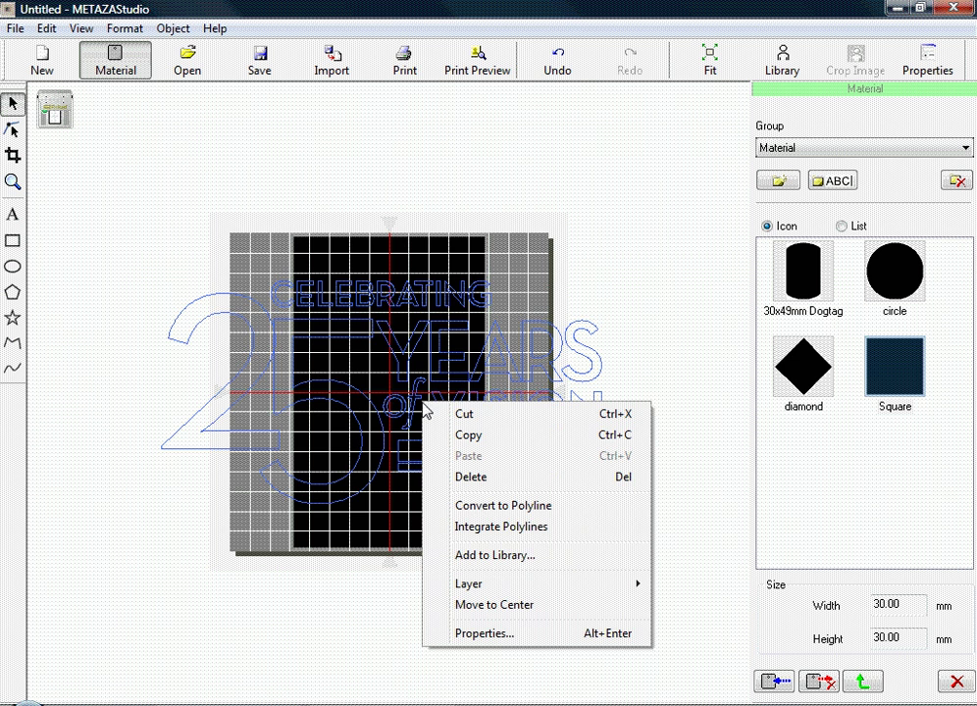
pyautogui.click(481, 528)
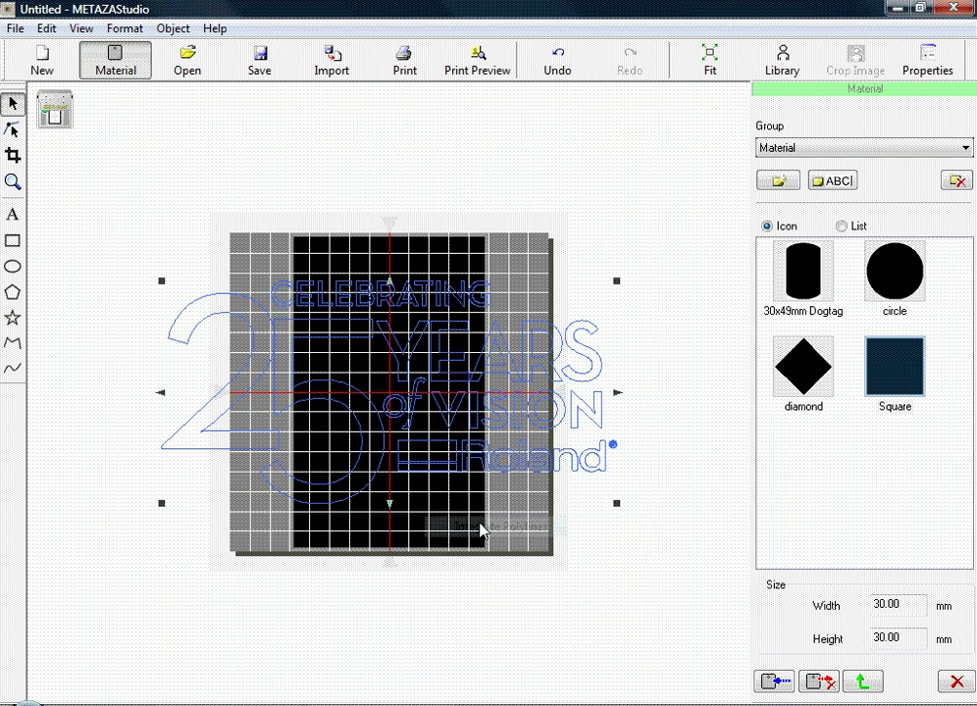
pyautogui.rightClick(402, 394)
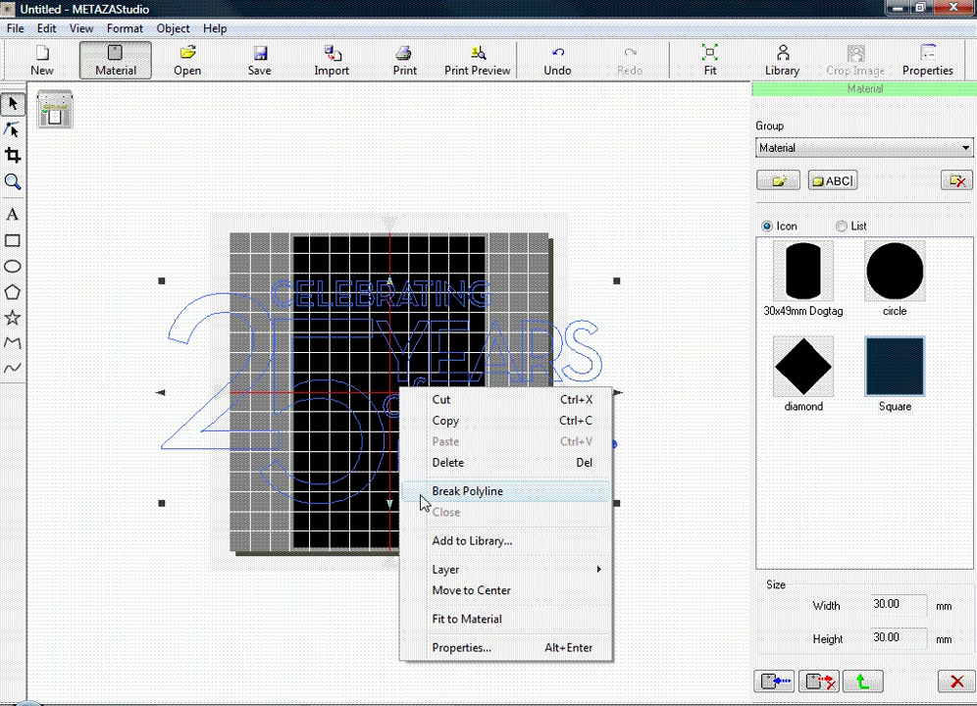
pyautogui.click(451, 620)
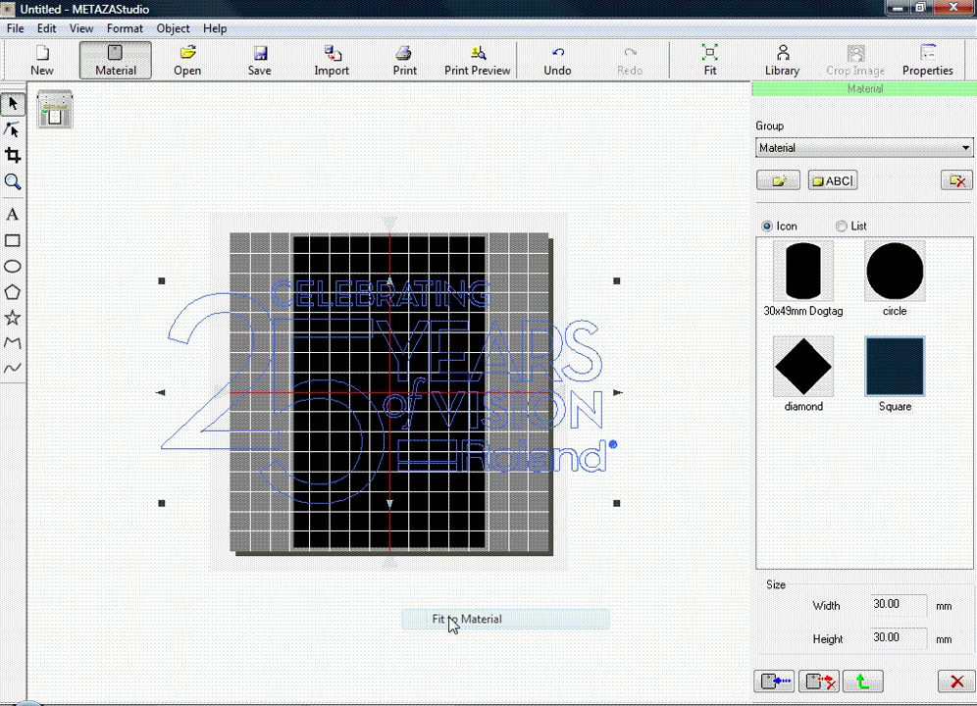
# Shrink the logo slightly from a corner handle and move it to the material's centre.
pyautogui.scroll(2, 380, 439)
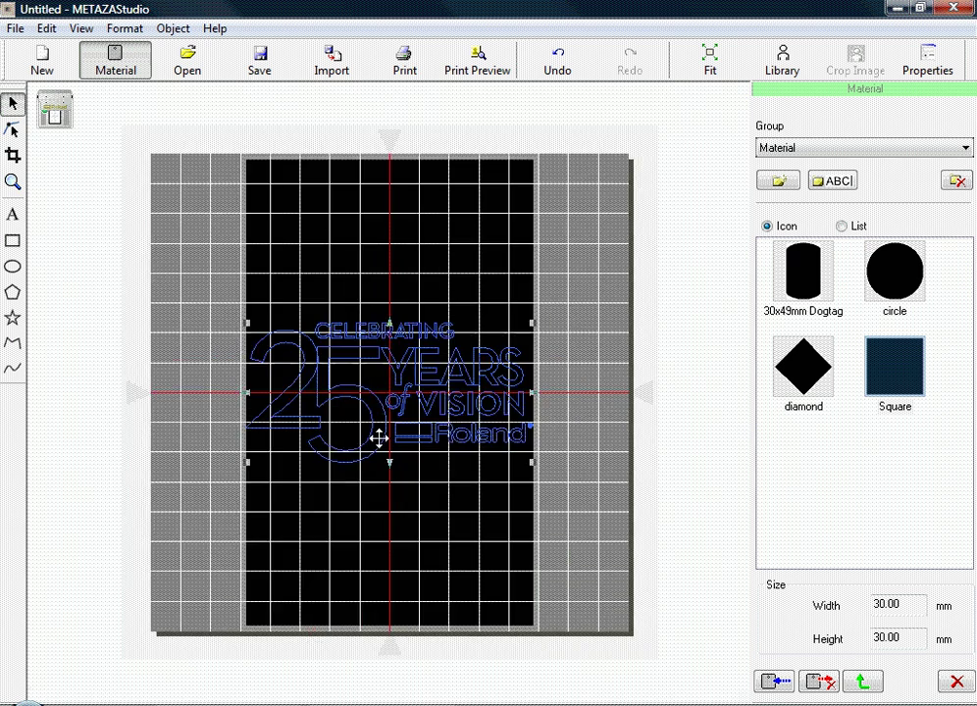
pyautogui.scroll(2, 379, 439)
pyautogui.scroll(1, 378, 438)
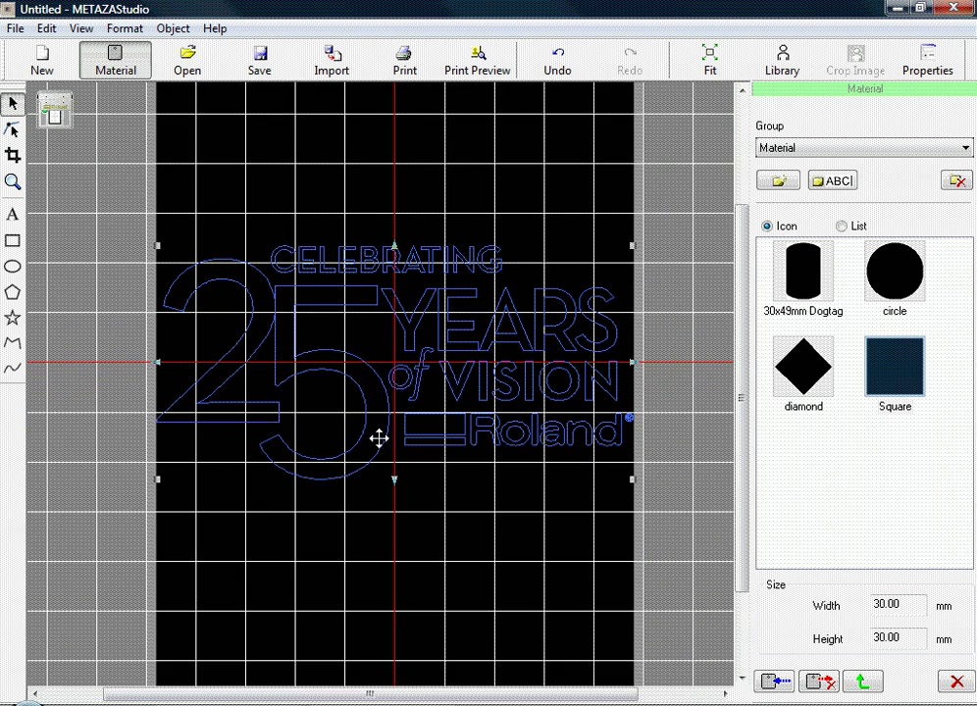
pyautogui.scroll(1, 378, 438)
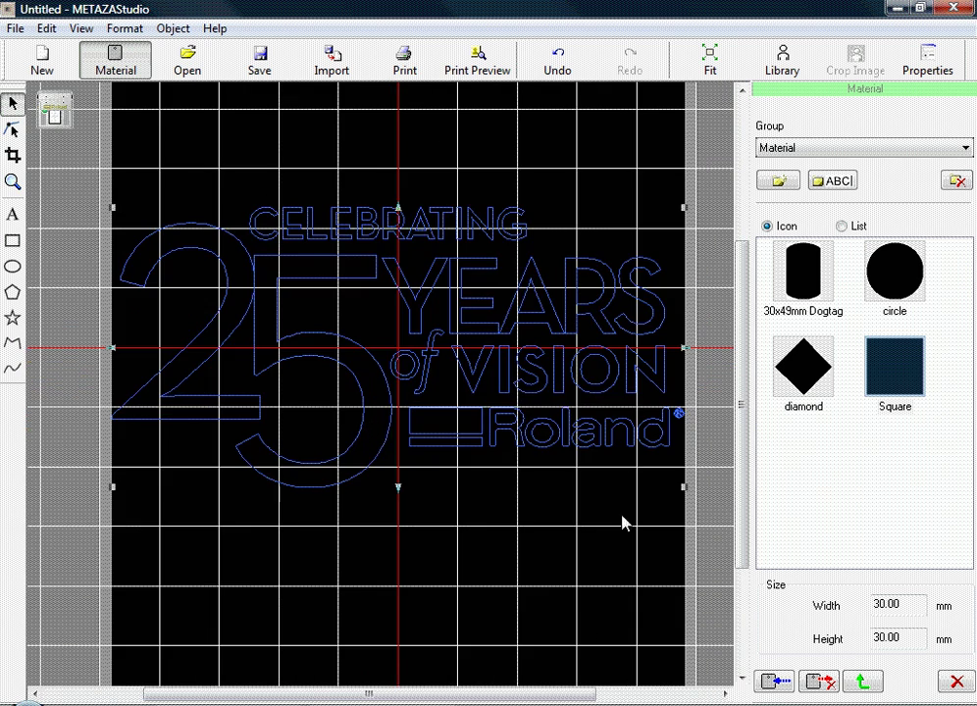
pyautogui.moveTo(687, 488); pyautogui.dragTo(640, 463)
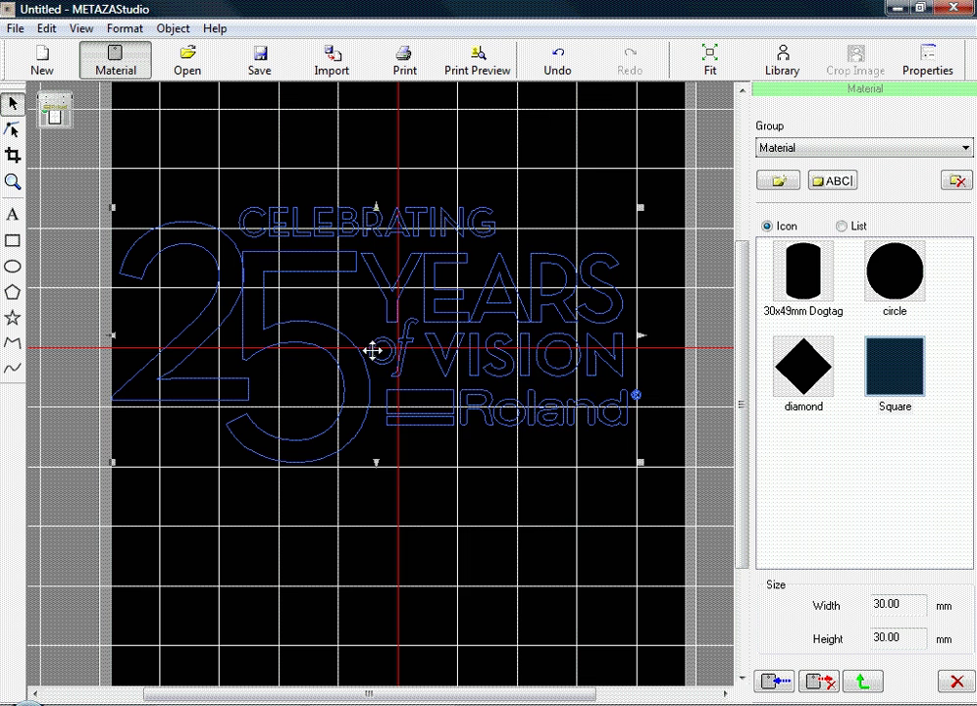
pyautogui.rightClick(374, 350)
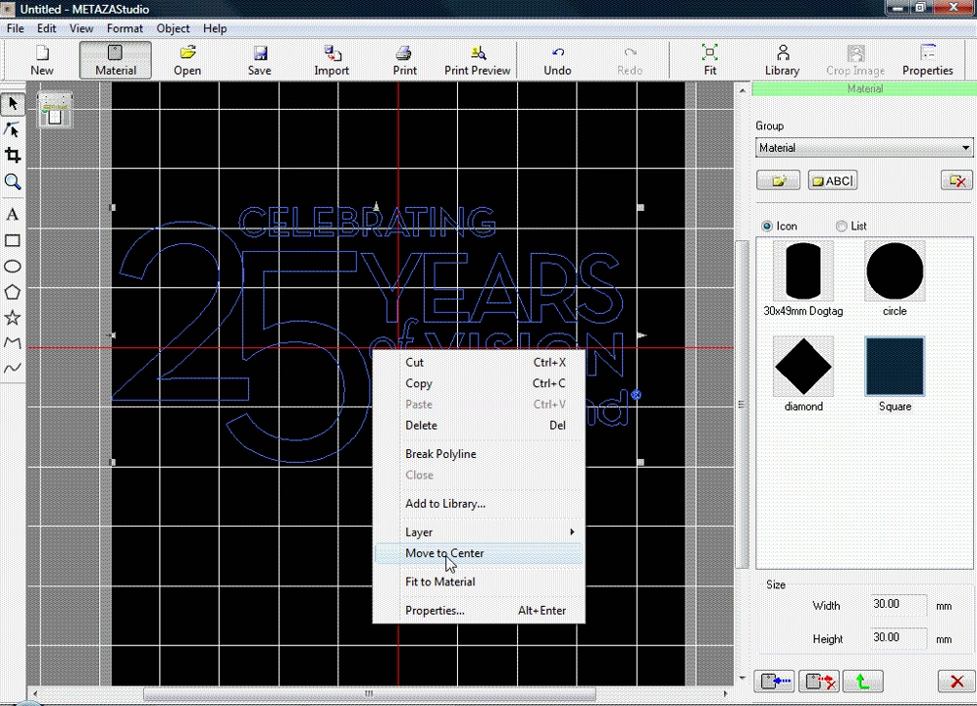
pyautogui.click(439, 555)
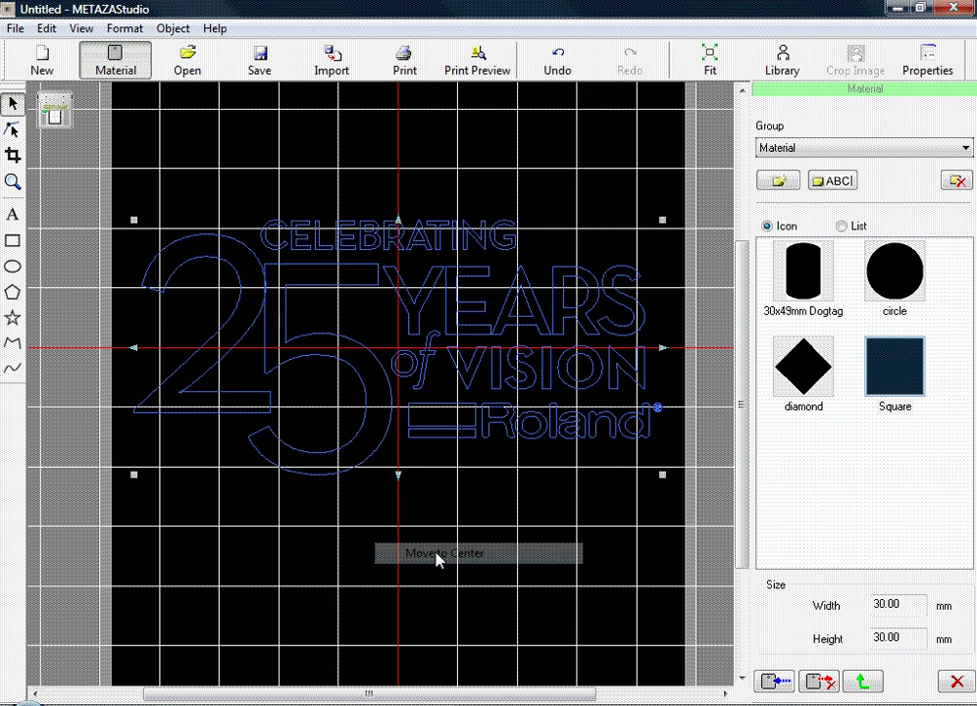
pyautogui.click(438, 560)
pyautogui.scroll(-2, 439, 560)
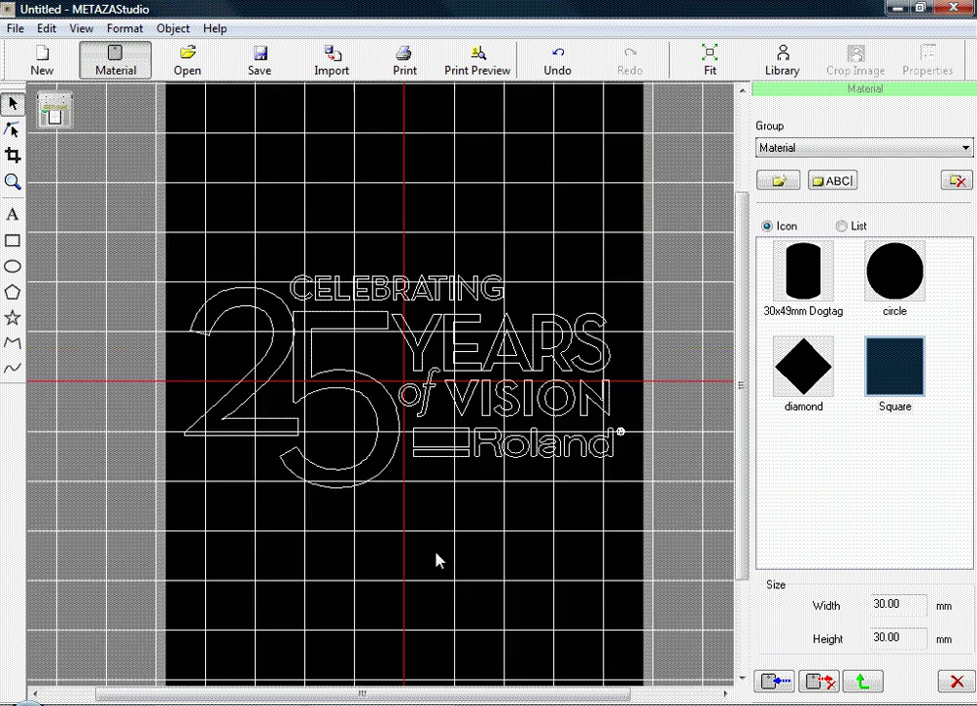
# Stretch the logo taller from its top edge and nudge it up four steps.
pyautogui.scroll(-2, 439, 560)
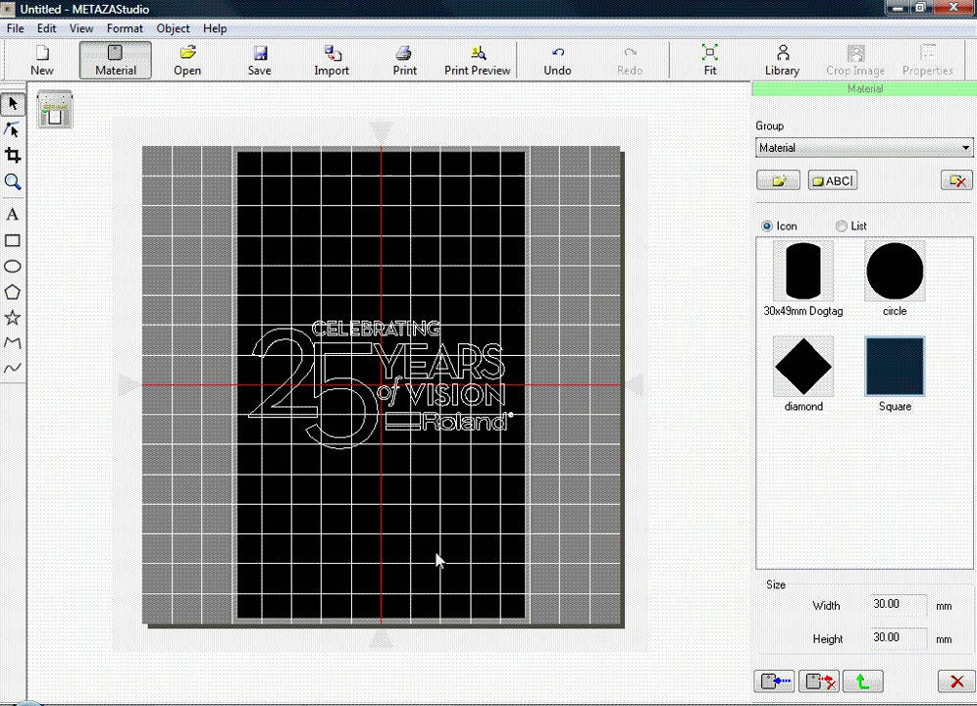
pyautogui.click(386, 392)
pyautogui.moveTo(380, 320); pyautogui.dragTo(381, 285)
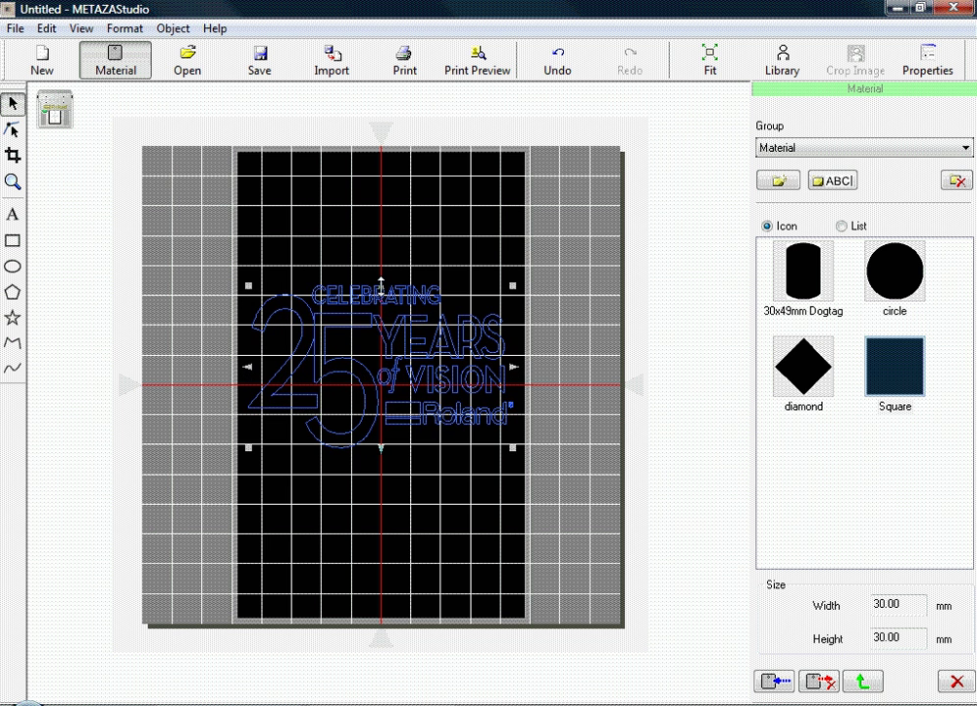
pyautogui.press('Up')
pyautogui.press('Up')
pyautogui.press('Up')
pyautogui.press('Up')
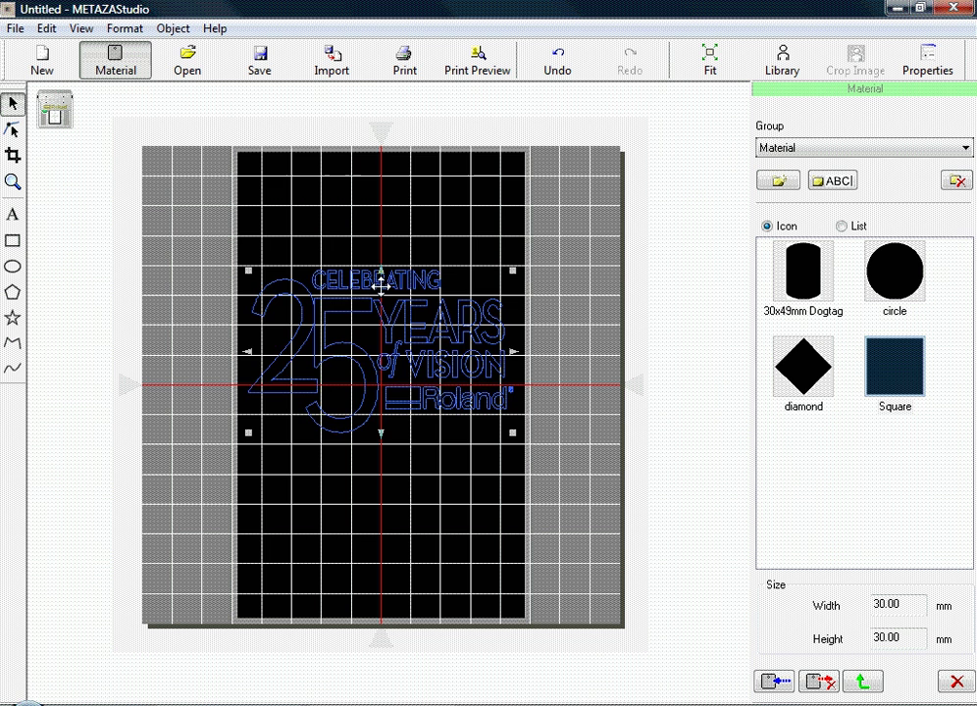
pyautogui.press('Up')
pyautogui.press('Up')
pyautogui.press('Up')
pyautogui.press('Up')
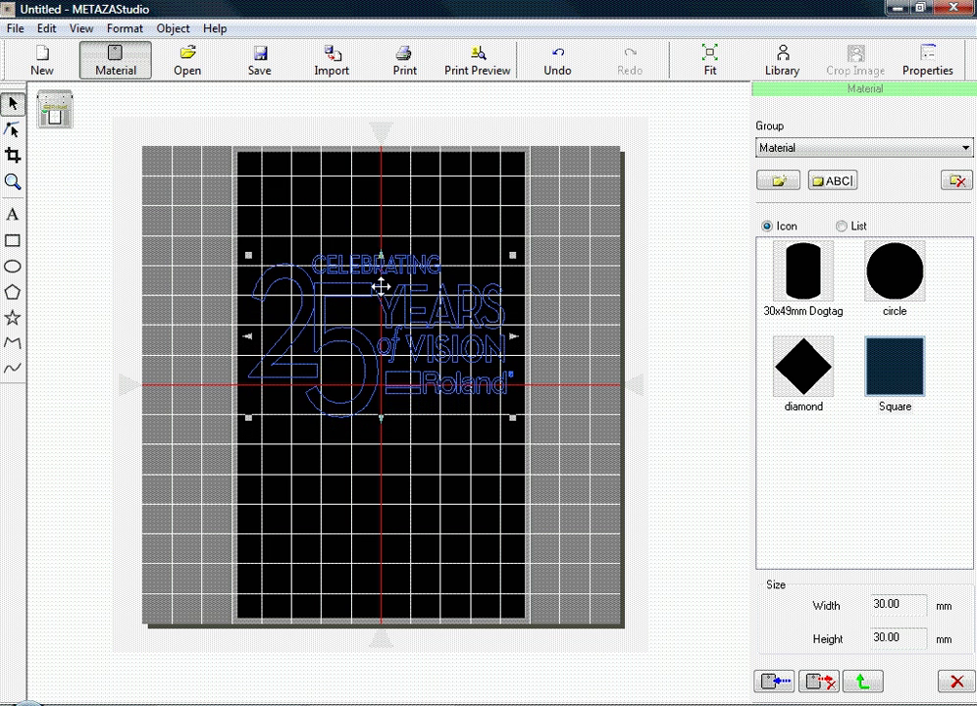
pyautogui.press('Up')
pyautogui.press('Up')
pyautogui.press('Up')
pyautogui.press('Up')
pyautogui.press('Up')
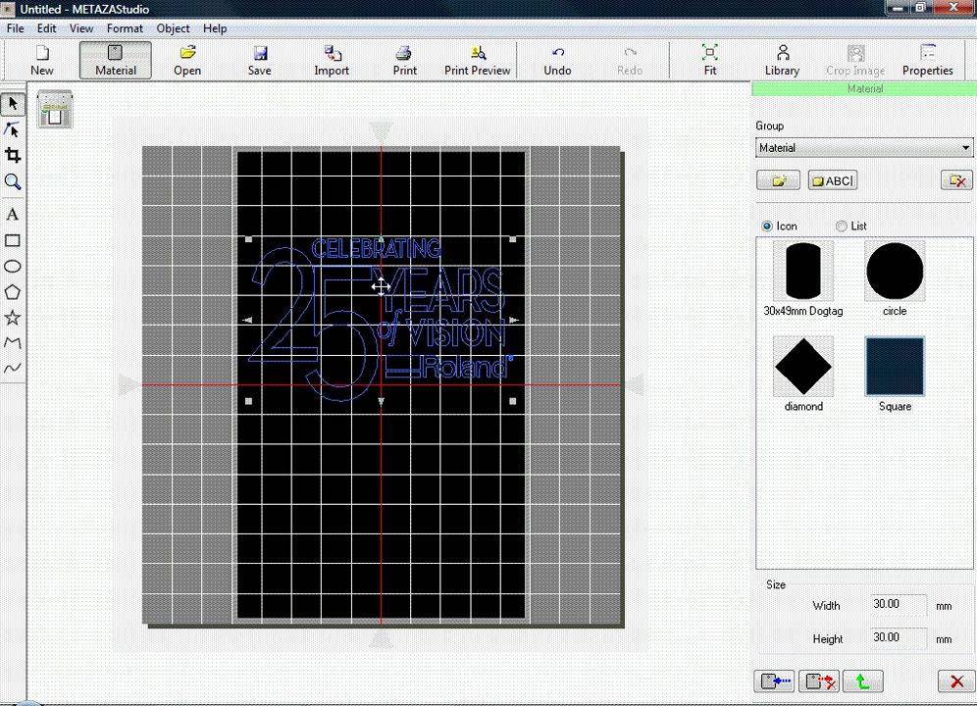
pyautogui.press('Up')
pyautogui.press('Up')
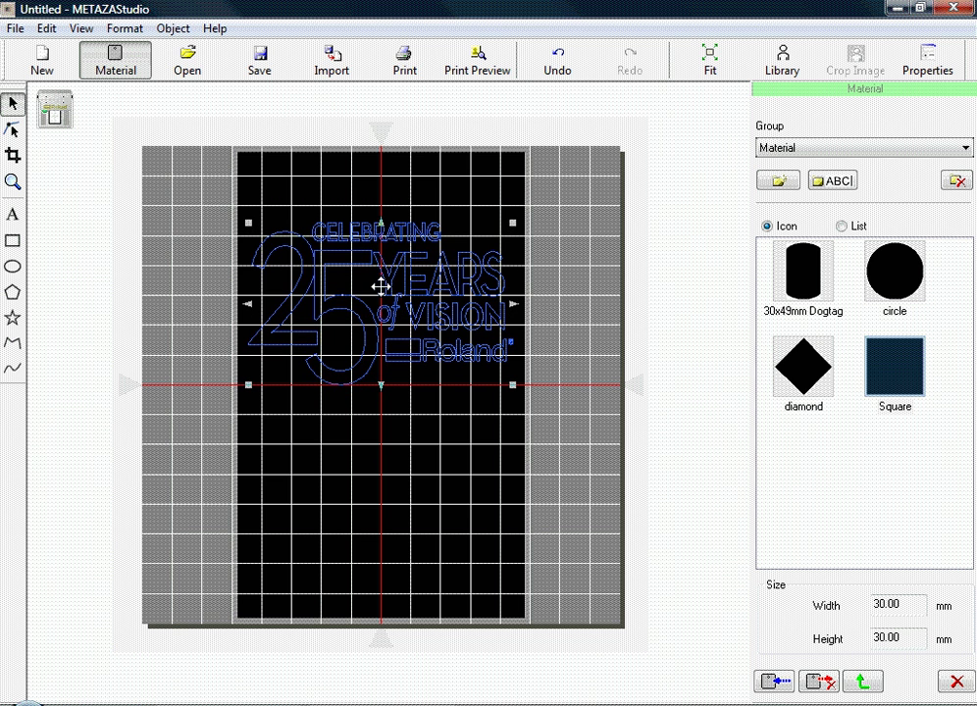
# Enable Fill in the logo's Fill and Contour properties so it renders solid white.
pyautogui.scroll(1, 355, 286)
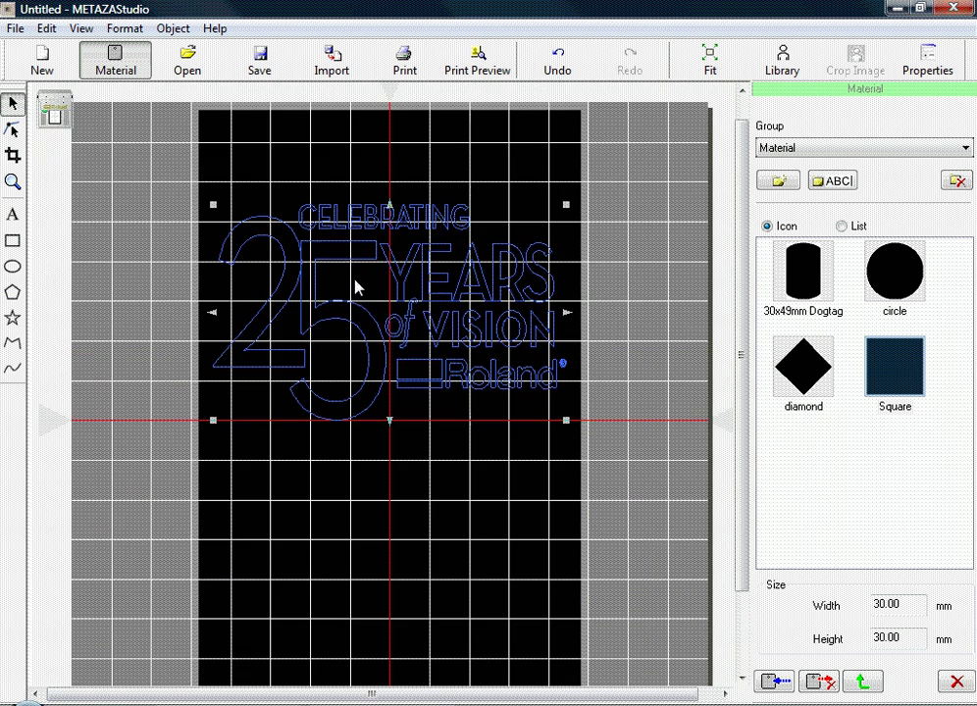
pyautogui.scroll(3, 355, 287)
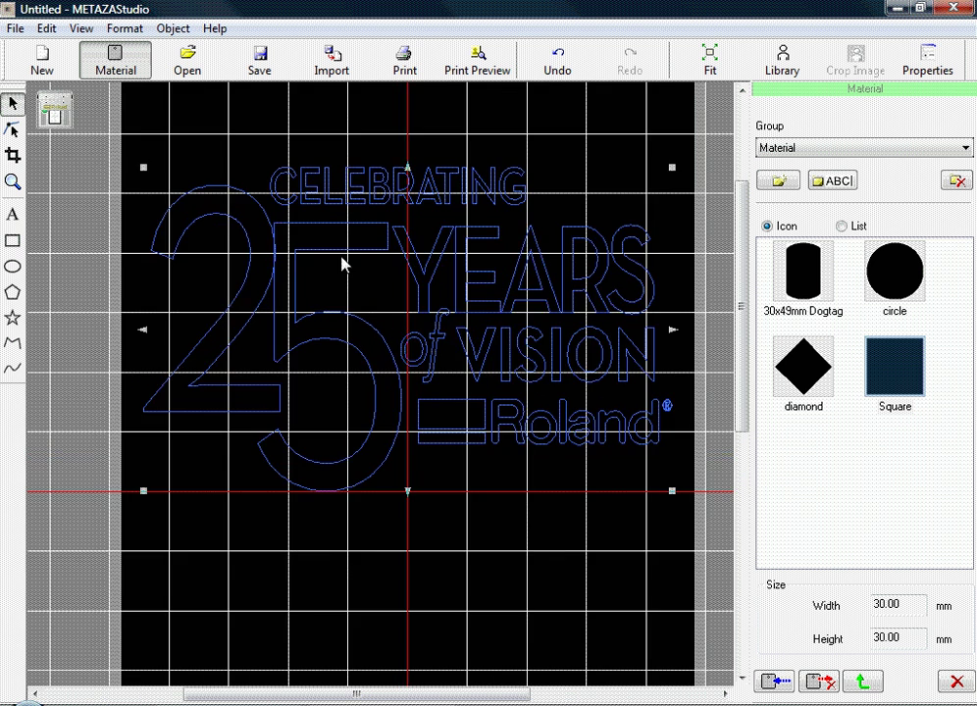
pyautogui.rightClick(342, 246)
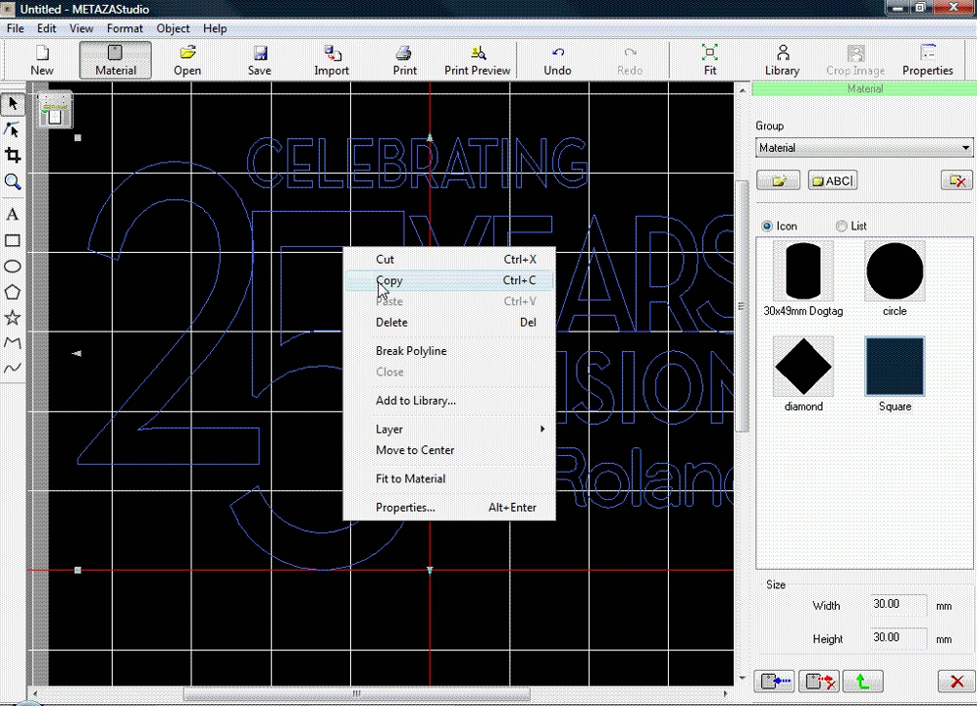
pyautogui.click(404, 508)
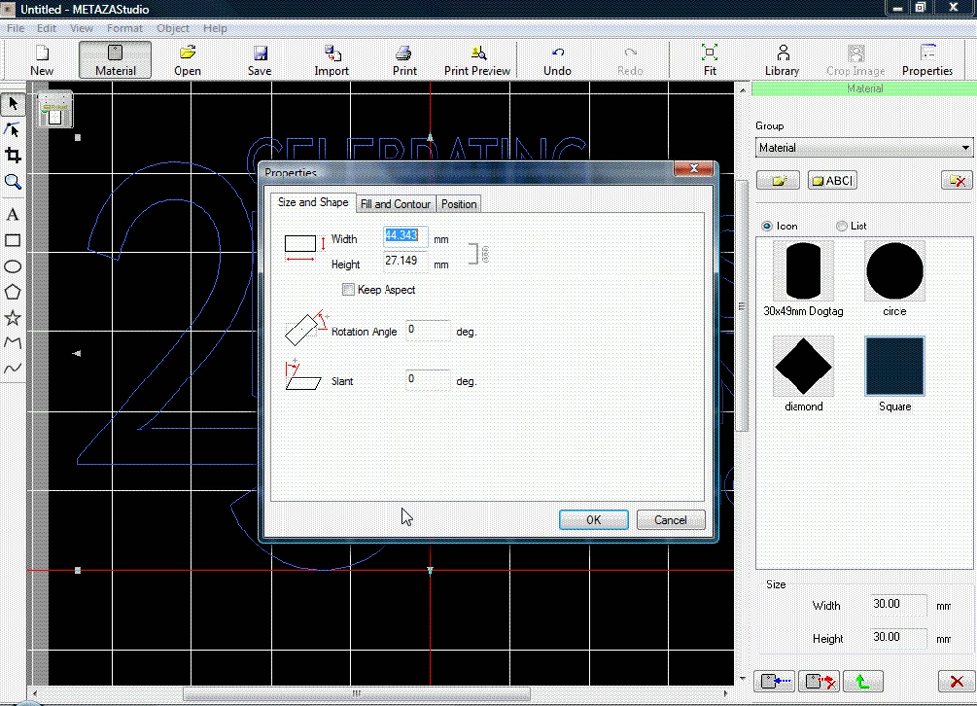
pyautogui.click(404, 204)
pyautogui.click(299, 239)
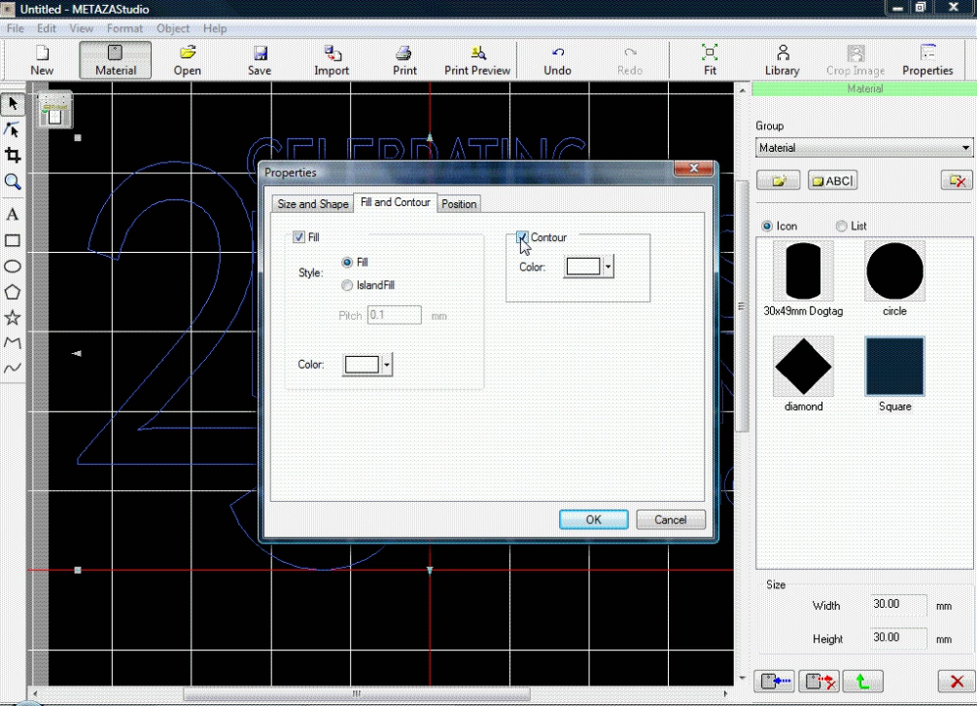
pyautogui.click(592, 522)
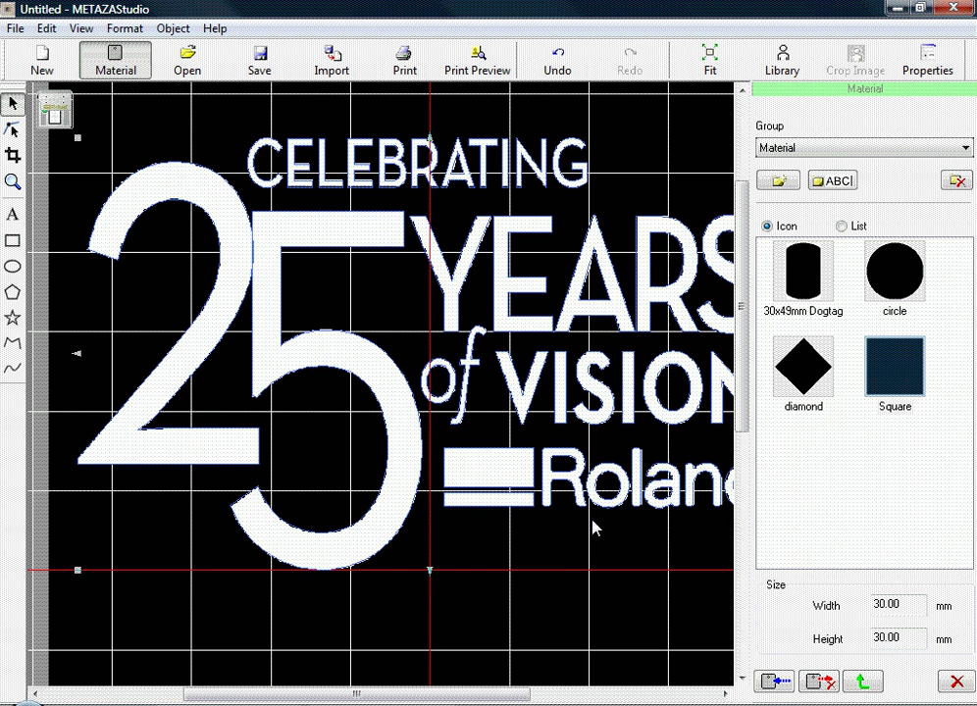
pyautogui.click(559, 583)
# Zoom out to show the whole 50 × 80 mm material with the white logo.
pyautogui.scroll(-3, 559, 583)
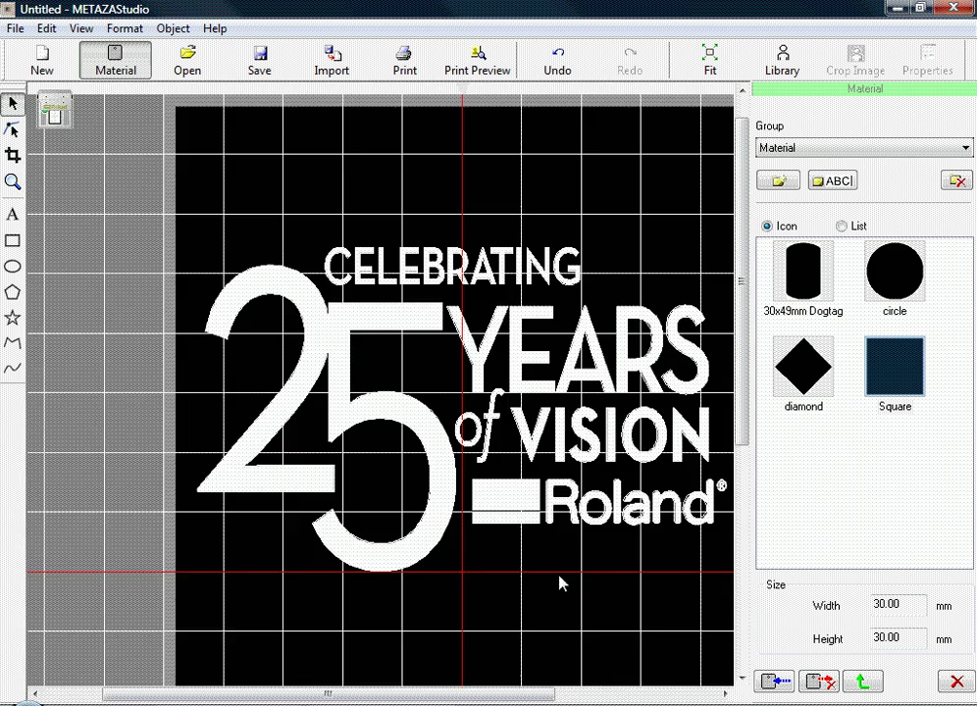
pyautogui.scroll(-1, 560, 583)
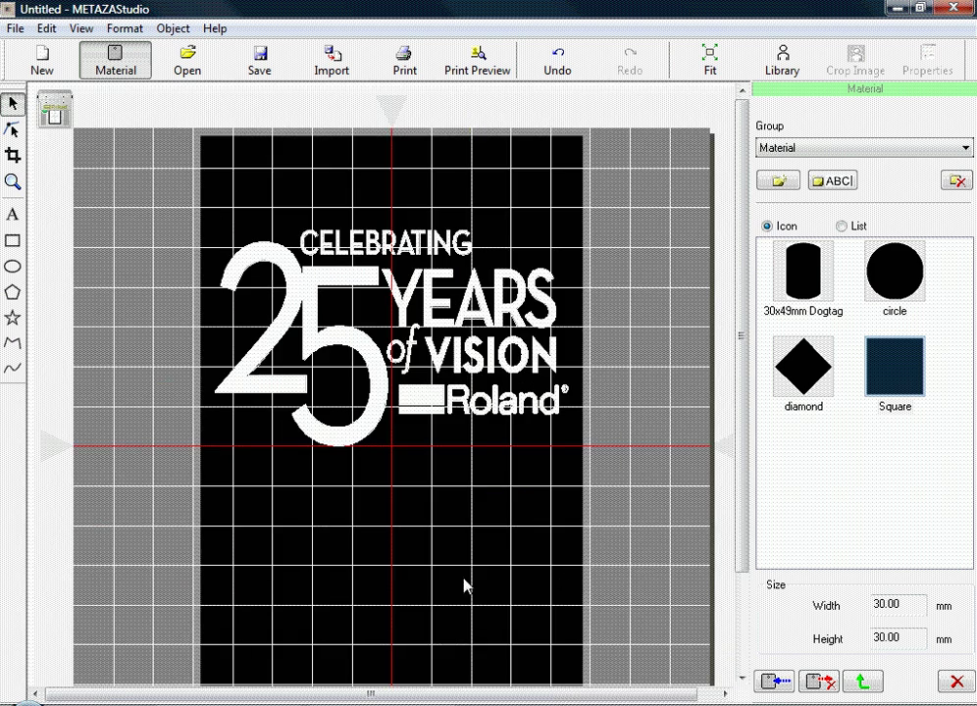
pyautogui.scroll(-1, 469, 583)
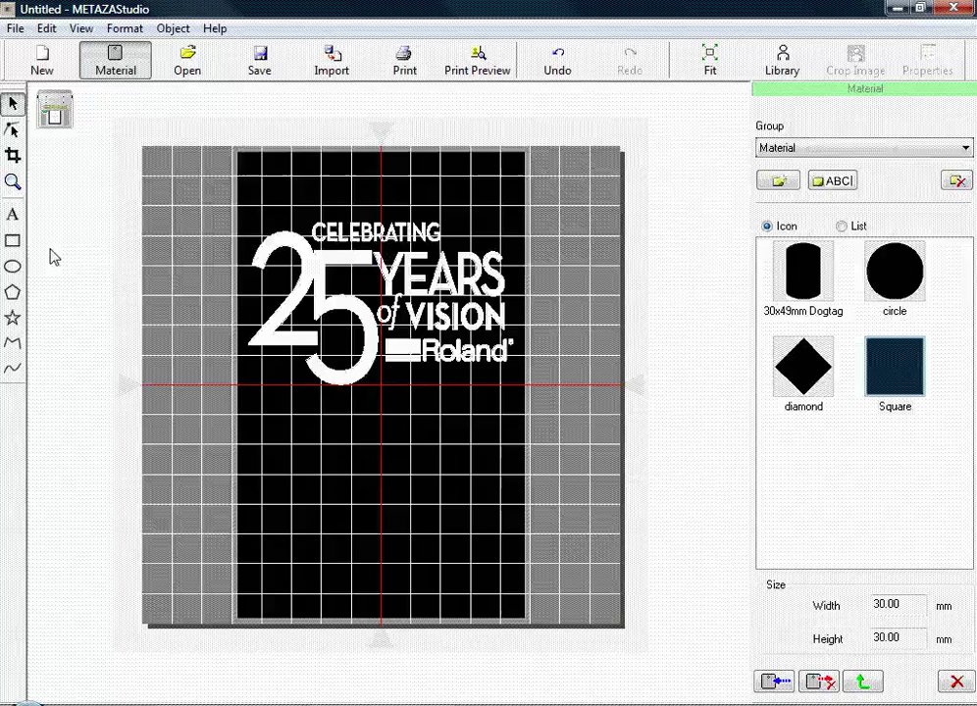
# Add a text line below the logo containing the person's name.
pyautogui.click(14, 215)
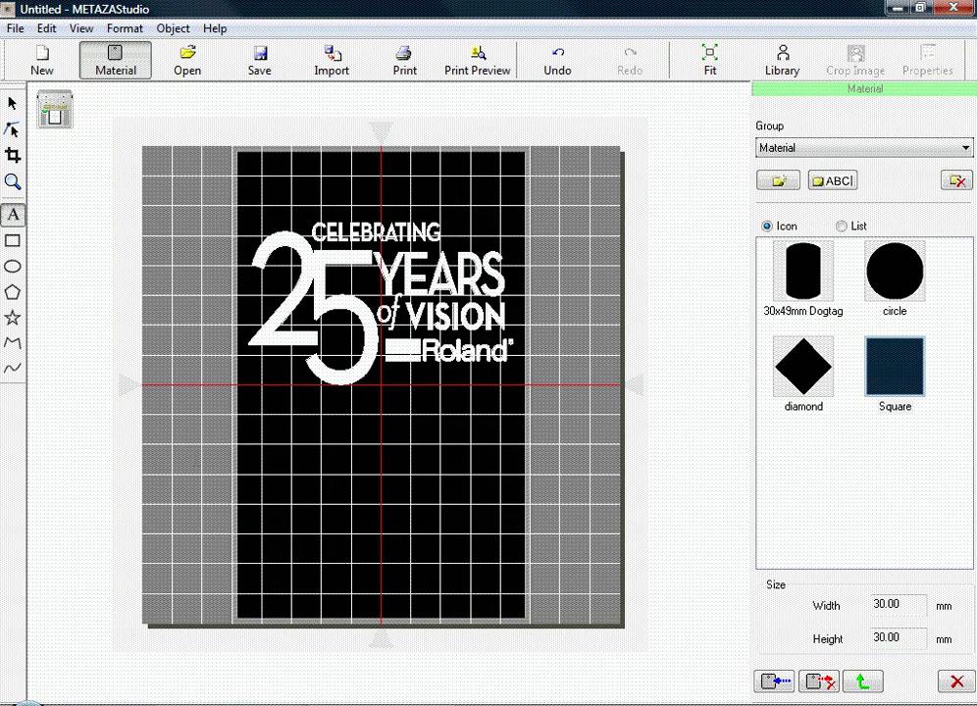
pyautogui.click(286, 475)
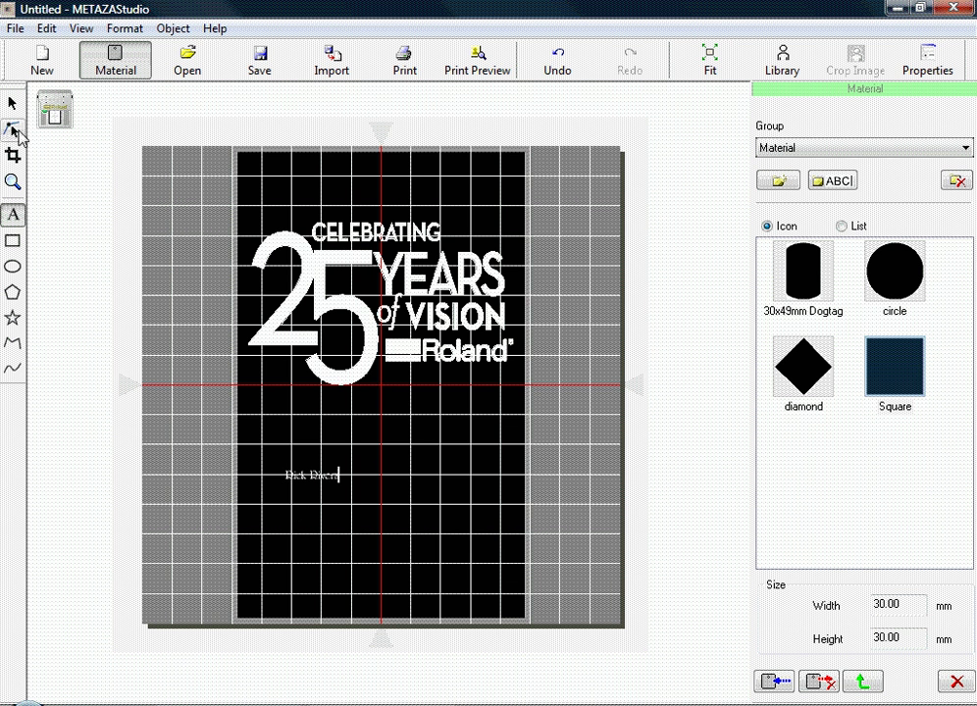
# Enlarge the name text so it spans most of the material's width and is slightly taller.
pyautogui.click(11, 103)
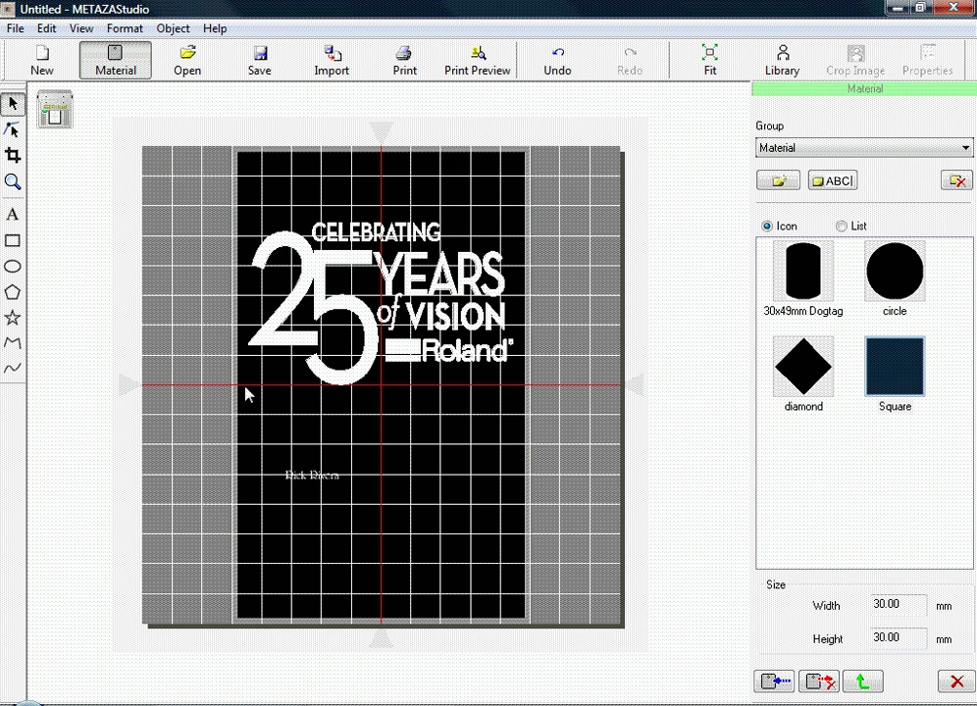
pyautogui.click(327, 475)
pyautogui.moveTo(341, 467); pyautogui.dragTo(505, 413)
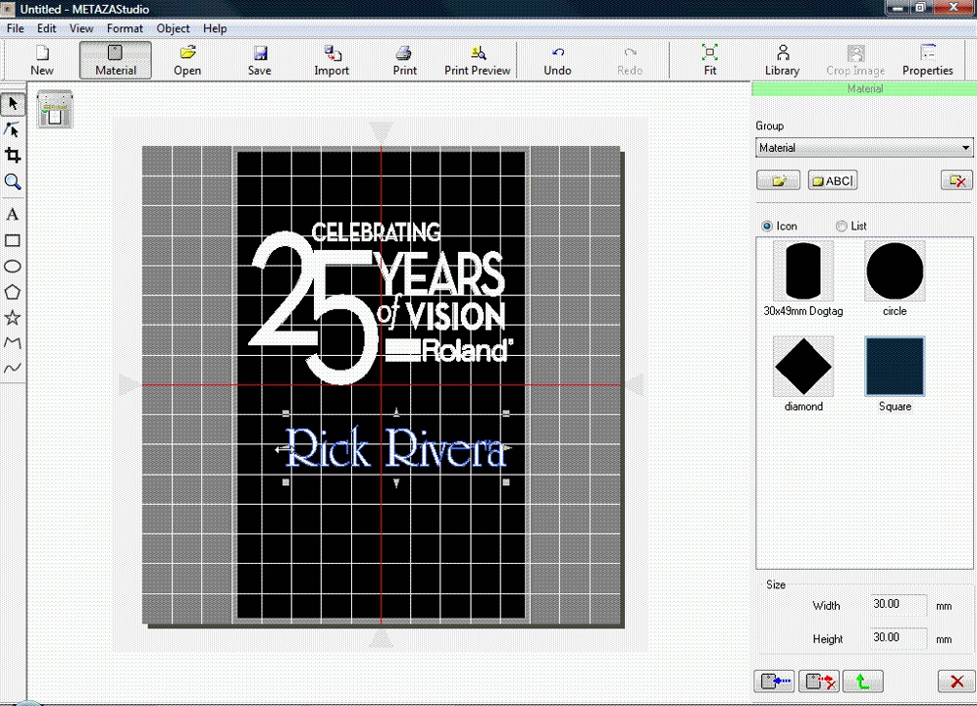
pyautogui.moveTo(283, 450); pyautogui.dragTo(253, 452)
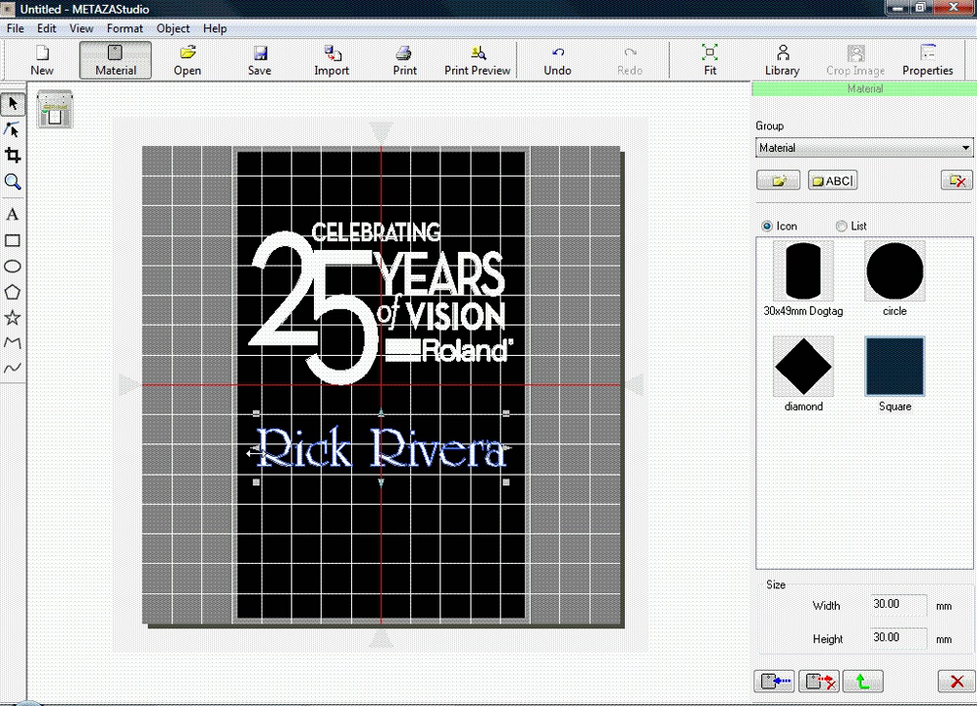
pyautogui.moveTo(380, 483); pyautogui.dragTo(380, 496)
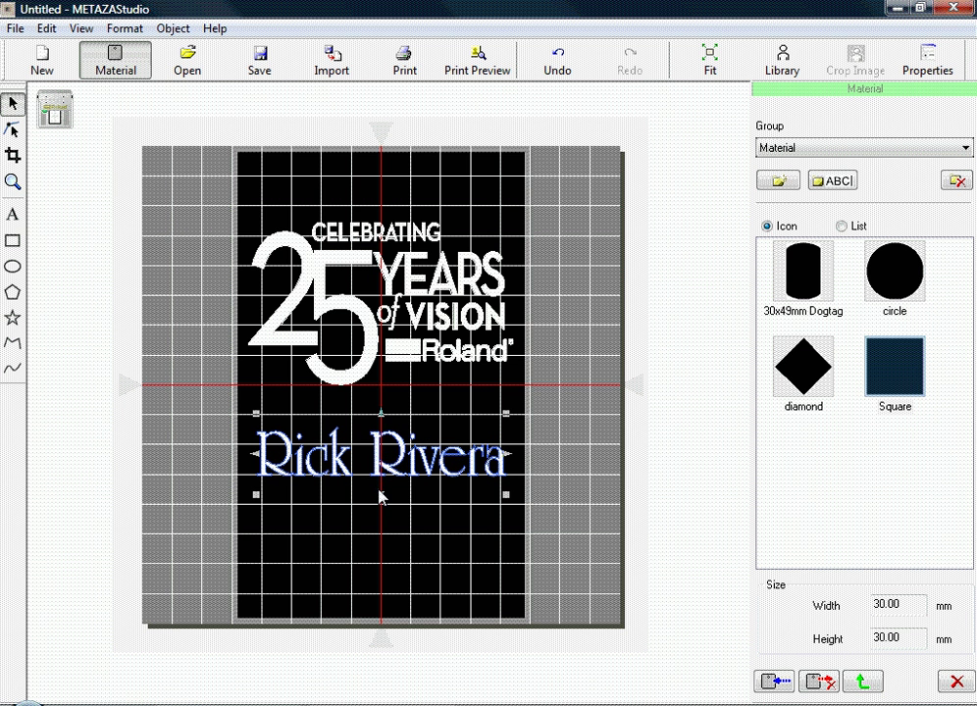
pyautogui.scroll(2, 382, 495)
pyautogui.scroll(2, 381, 485)
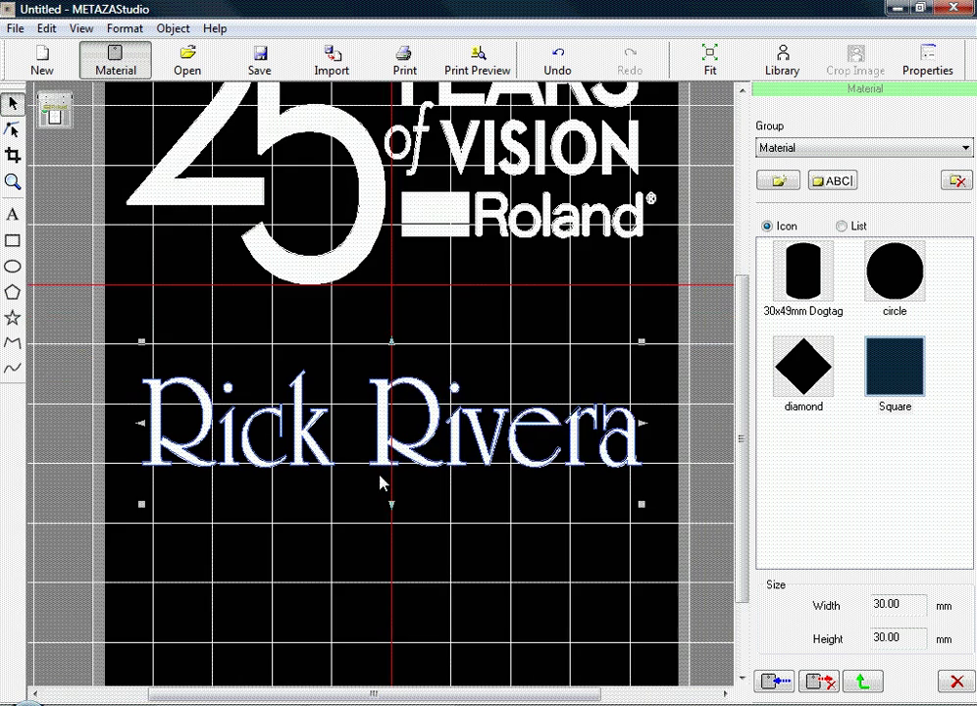
# Turn on Contour in the name text's Fill and Contour properties, then fit the material in view.
pyautogui.rightClick(384, 419)
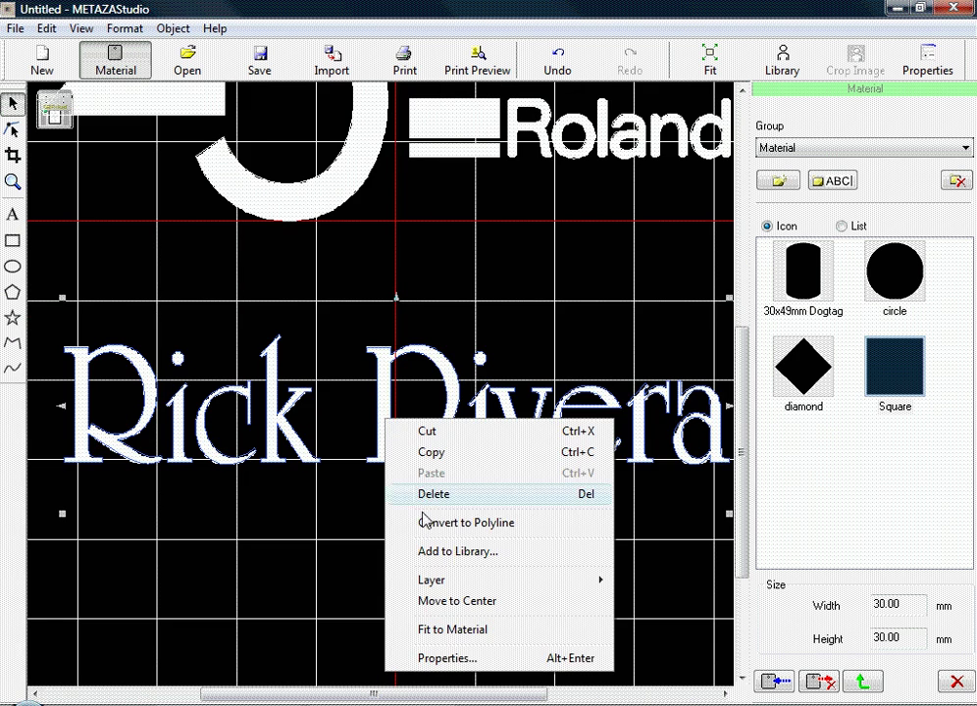
pyautogui.click(439, 655)
pyautogui.click(397, 204)
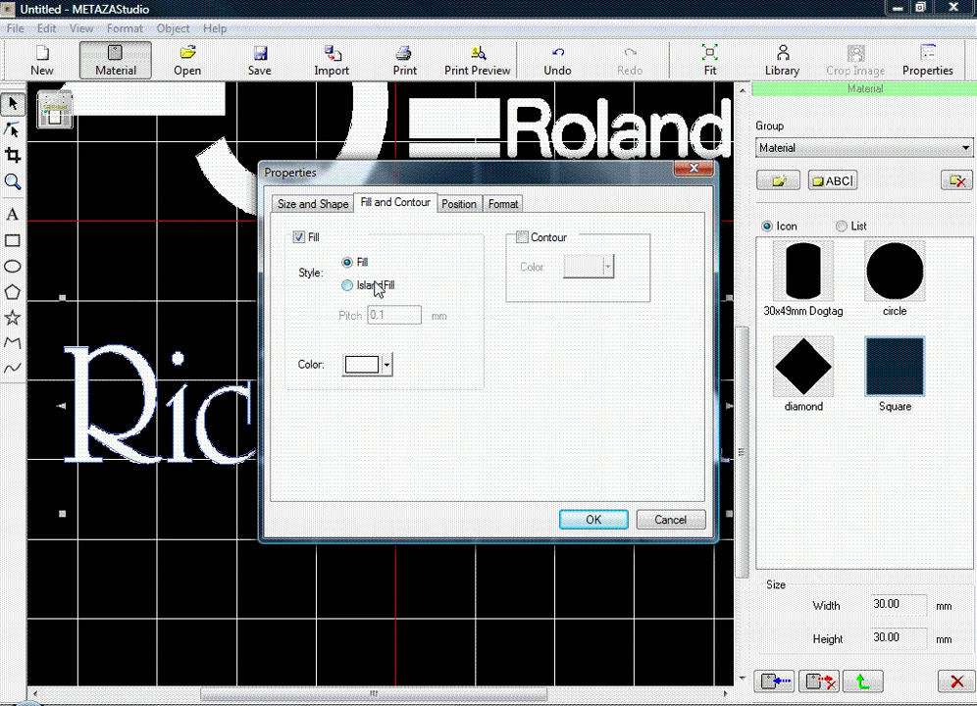
pyautogui.click(522, 237)
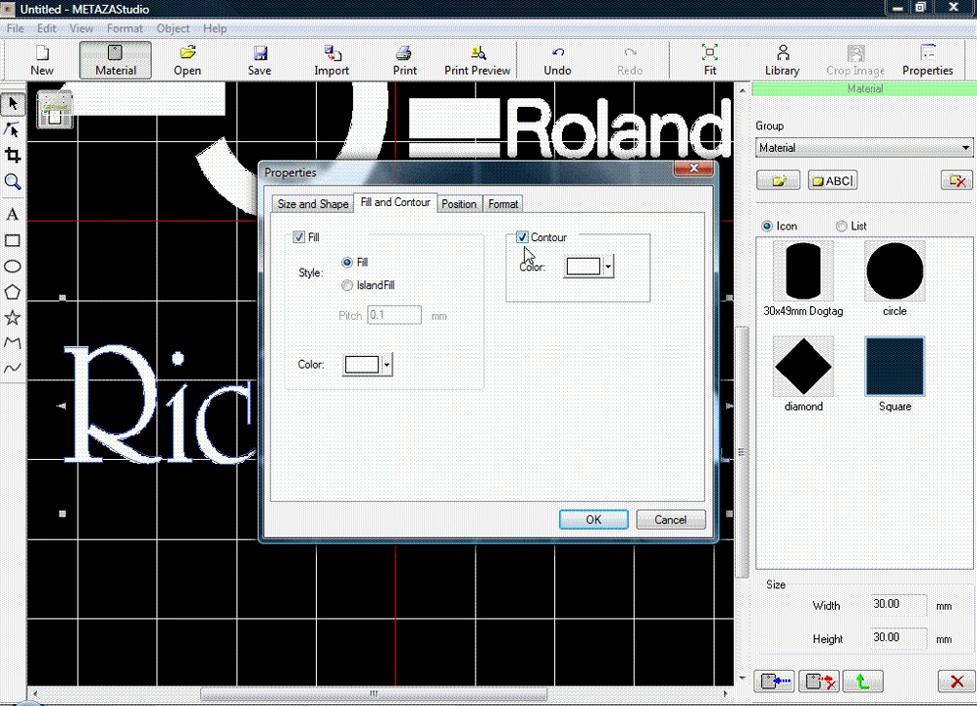
pyautogui.click(593, 522)
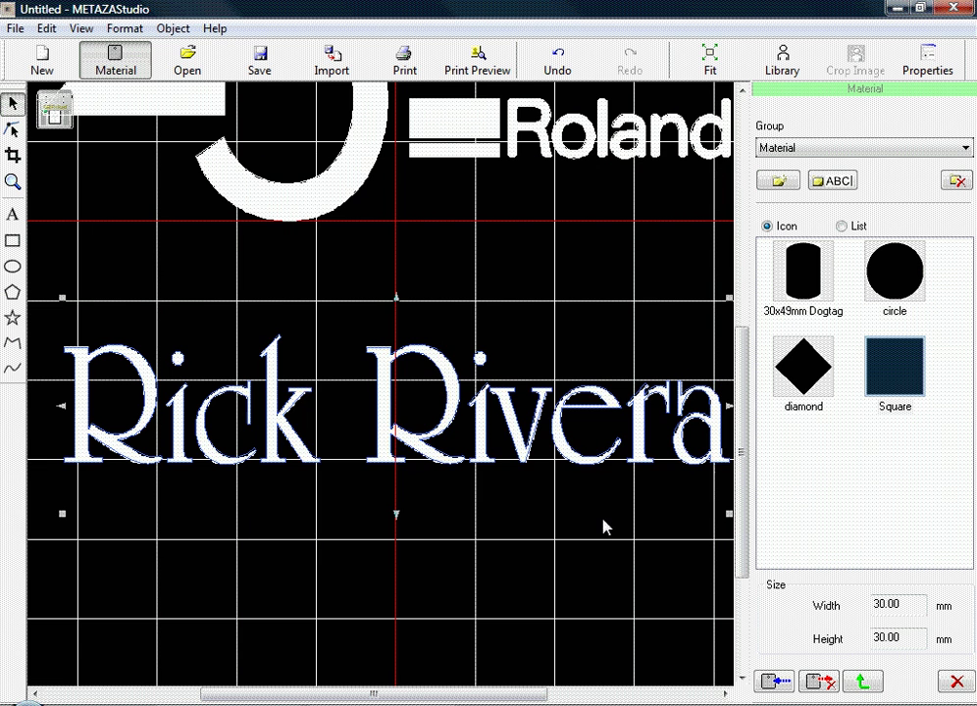
pyautogui.click(432, 592)
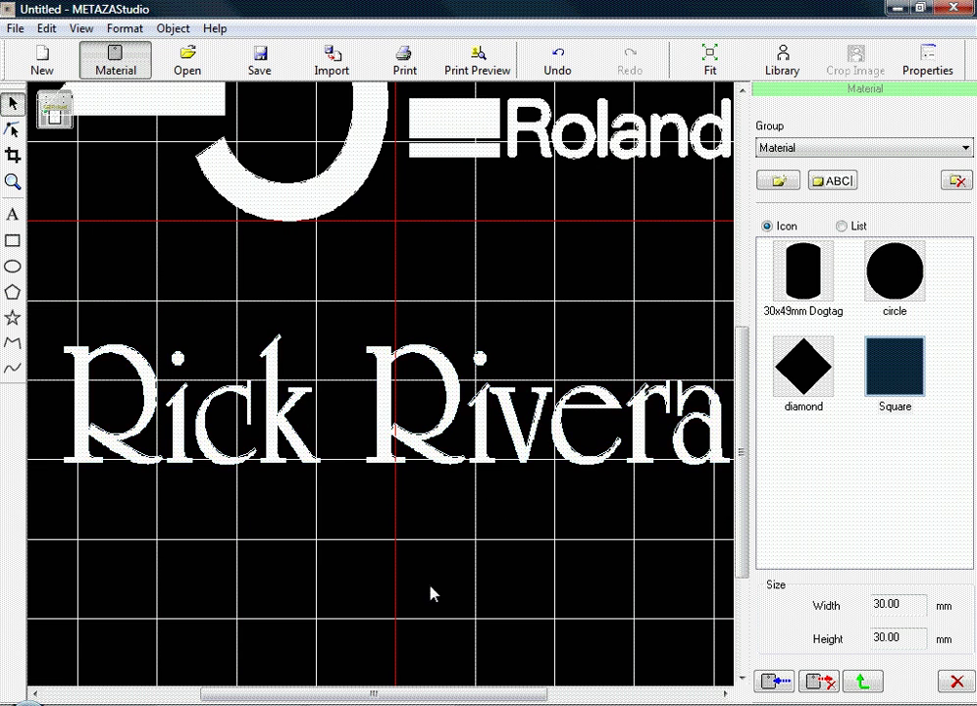
pyautogui.press('f')
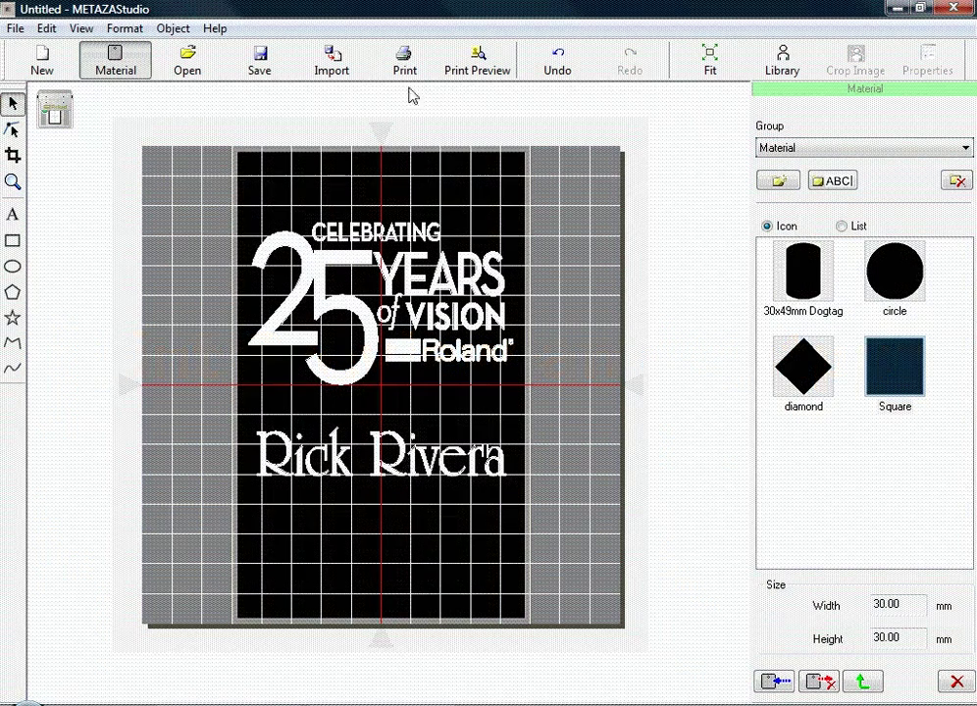
# Preview the design engraved on silver, inspect the logo's top, then bring up printing for the Roland MPX-80.
pyautogui.click(480, 56)
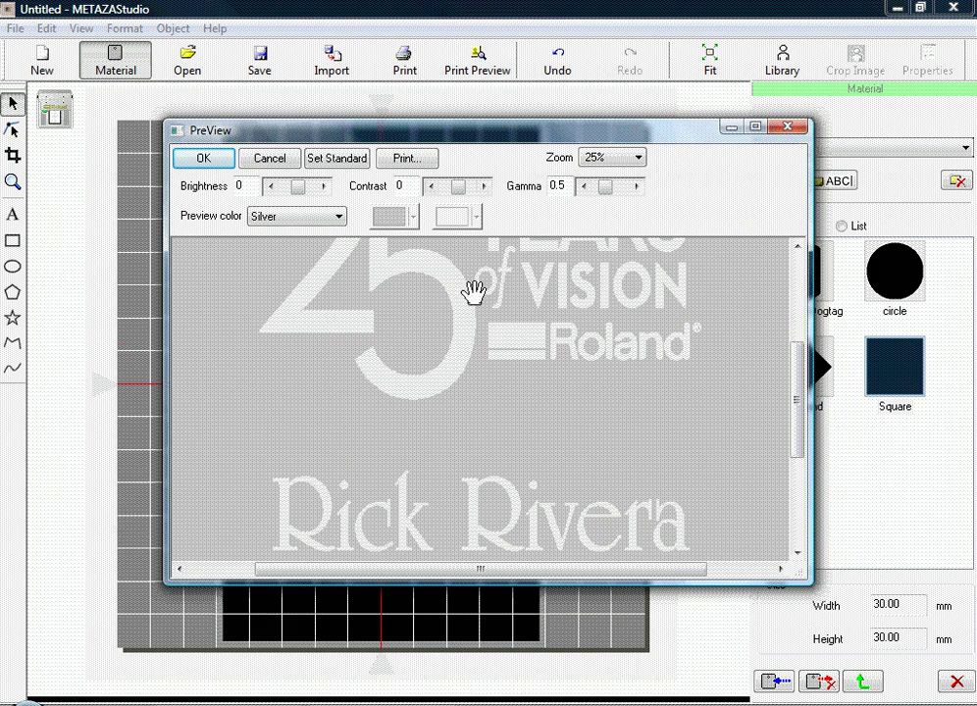
pyautogui.moveTo(471, 290)
pyautogui.mouseDown()
pyautogui.moveTo(449, 365)
pyautogui.moveTo(452, 419)
pyautogui.moveTo(462, 389)
pyautogui.moveTo(463, 287)
pyautogui.mouseUp()
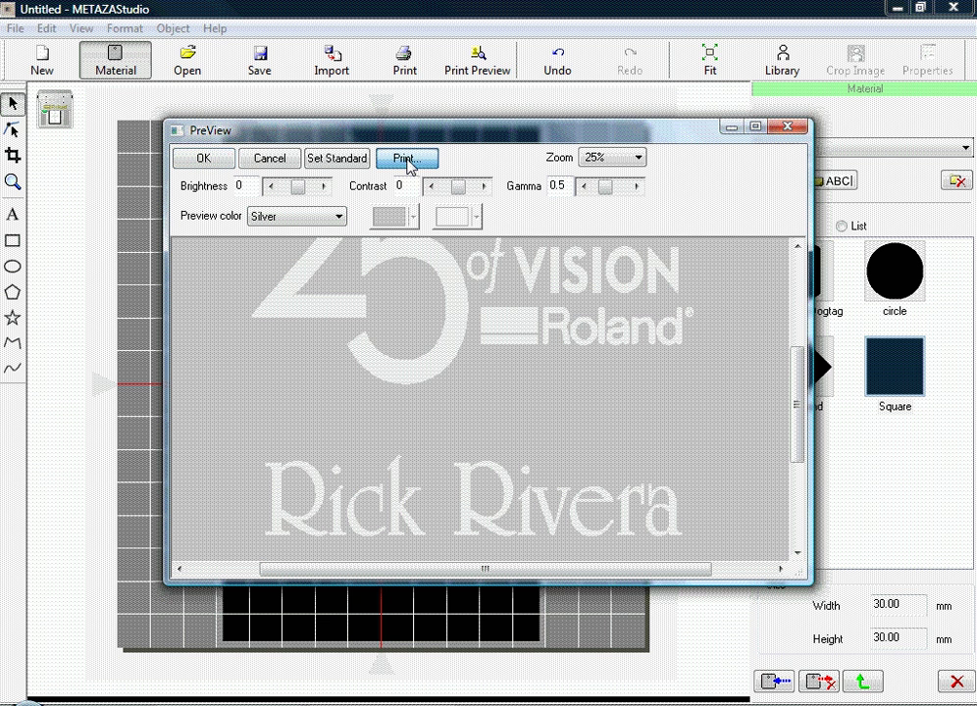
pyautogui.click(406, 159)
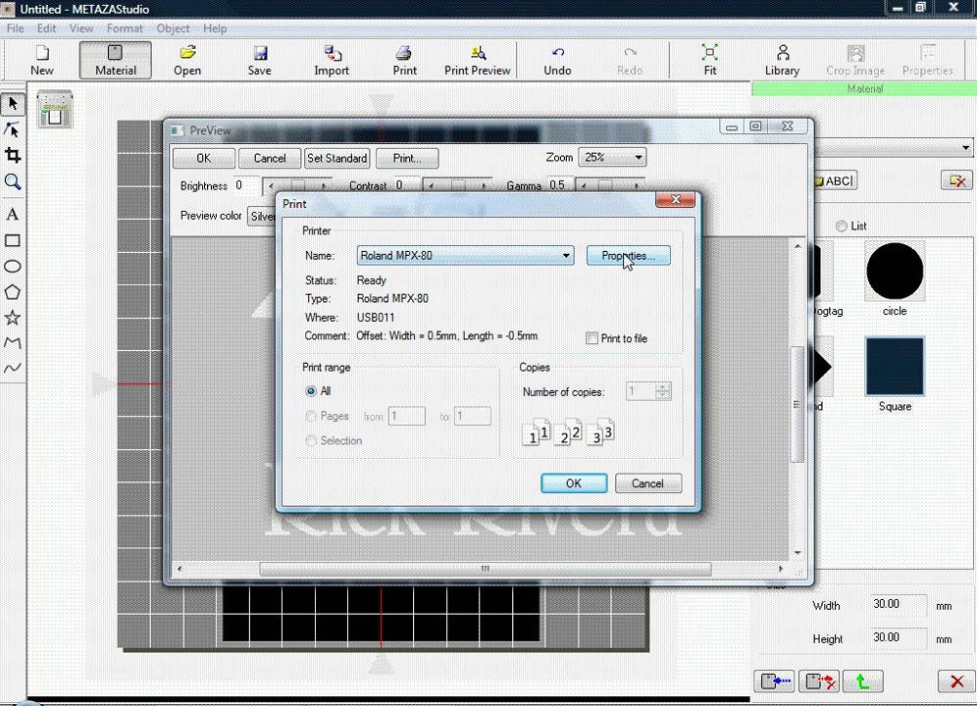
# In the Roland MPX-80 properties, set the Image Correction material to Stainless steel and confirm.
pyautogui.click(627, 257)
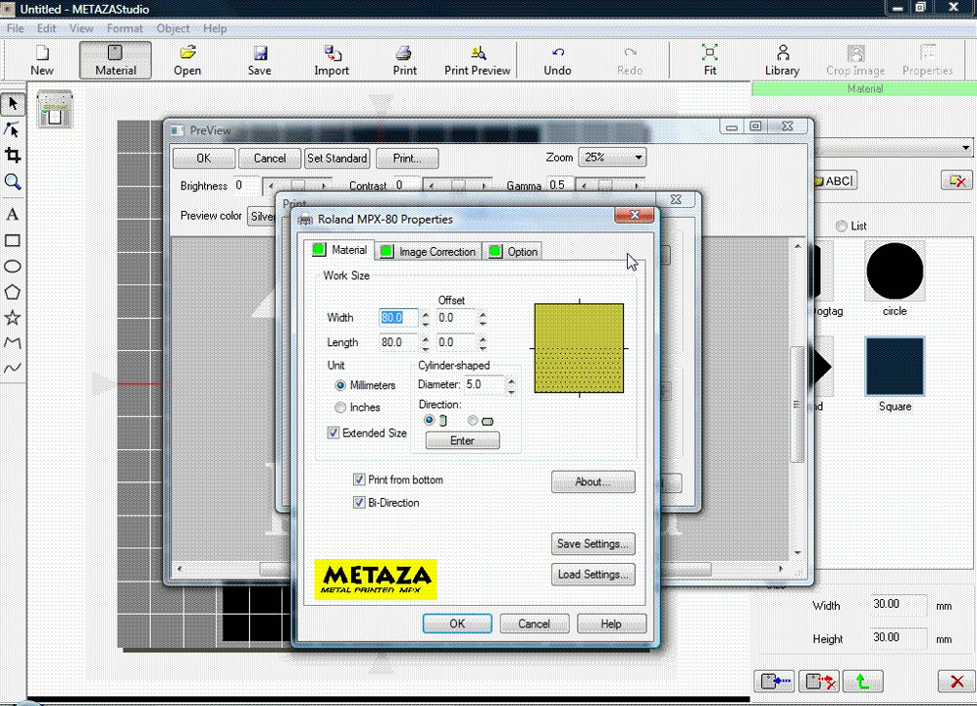
pyautogui.click(416, 252)
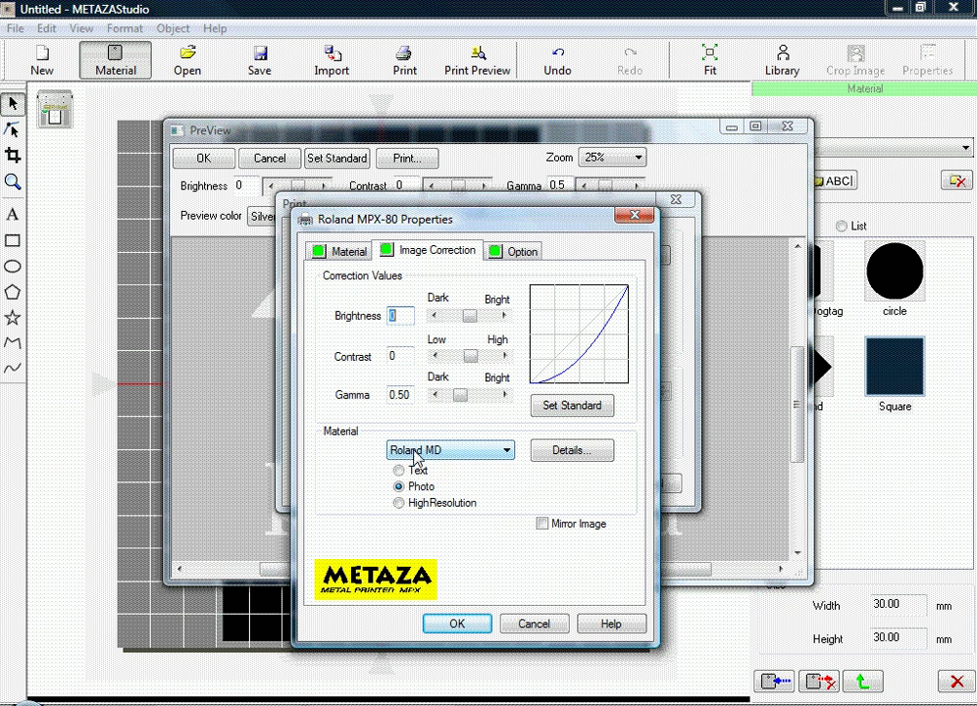
pyautogui.click(410, 449)
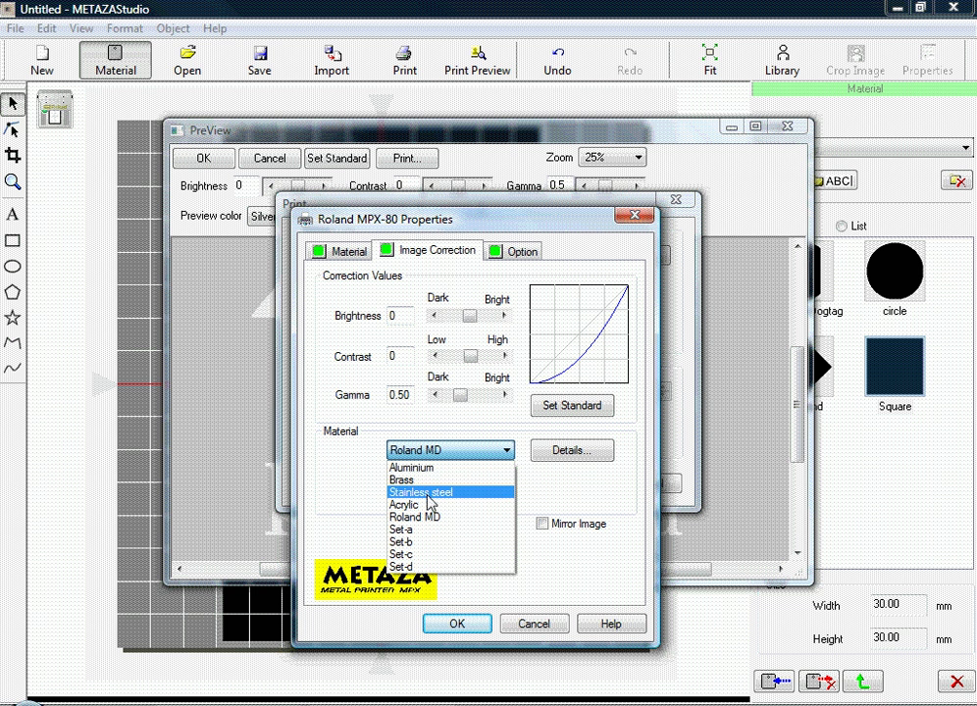
pyautogui.click(425, 493)
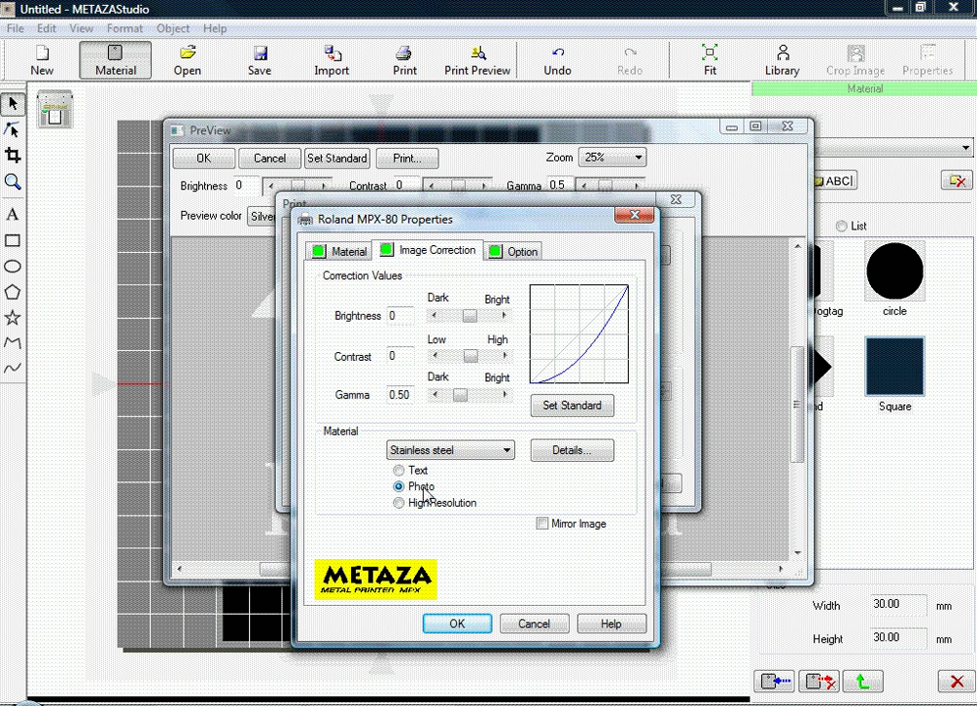
pyautogui.click(456, 625)
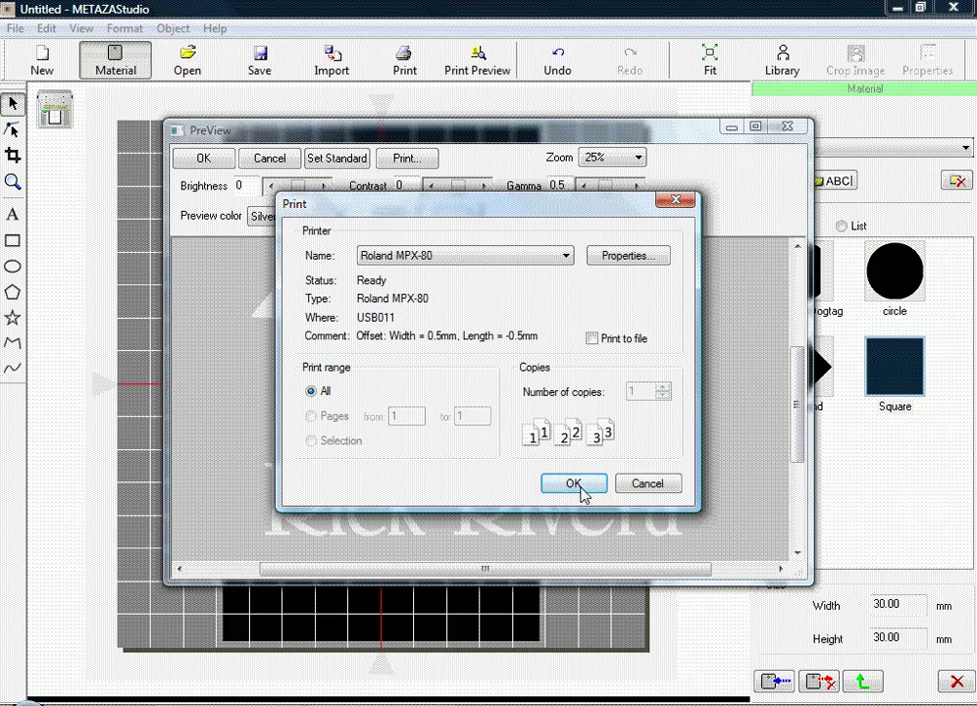